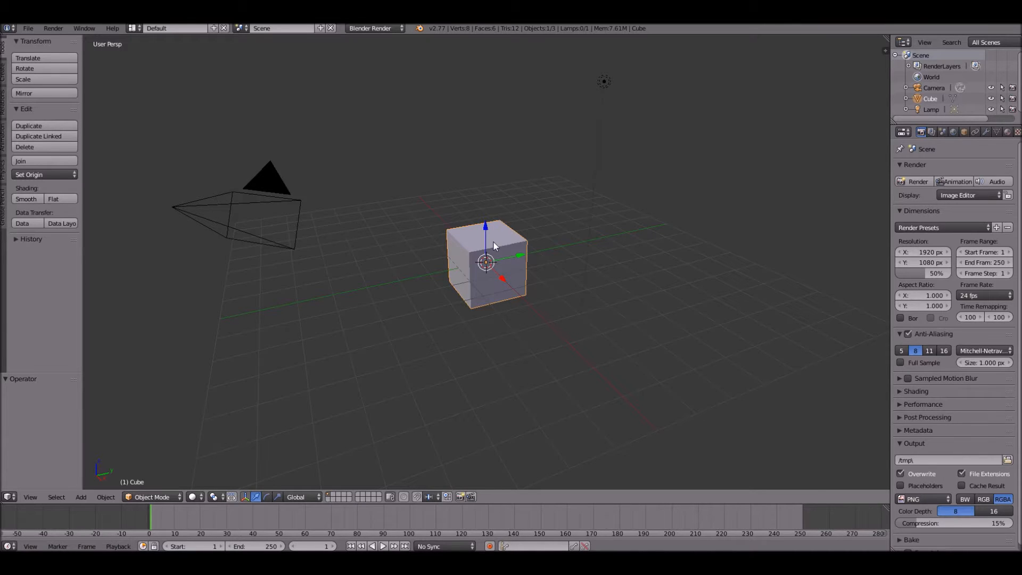
- Start a new file with the default startup scene
scroll(514, 263, up, 5)
middle_drag(521, 261, 603, 323)
scroll(597, 257, down, 2)
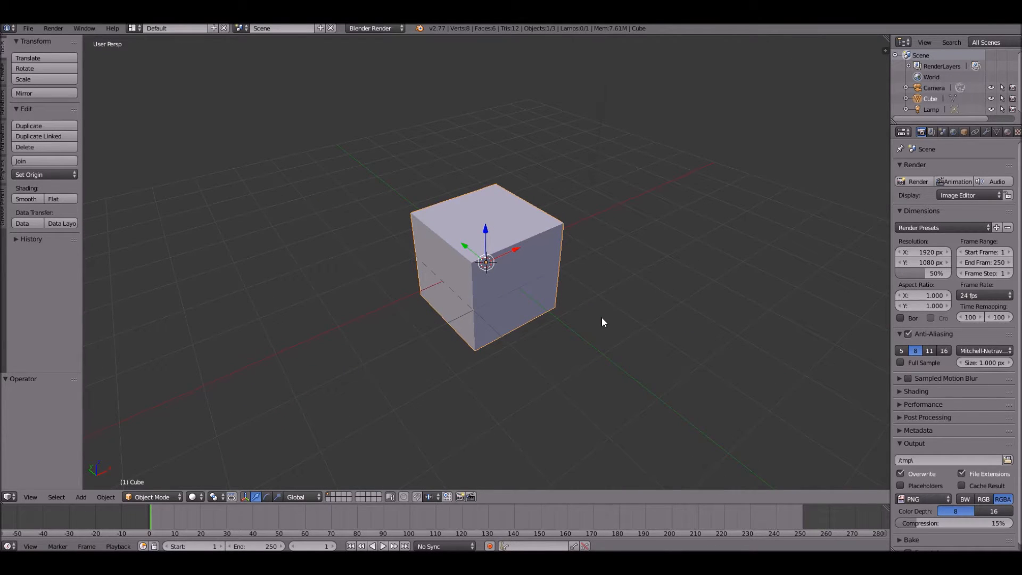
scroll(602, 321, up, 4)
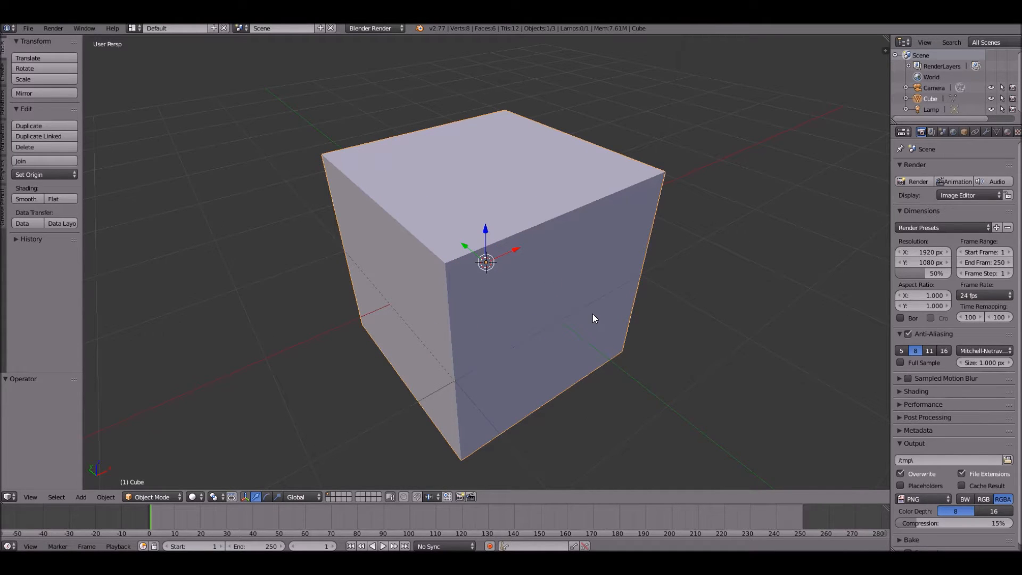
click(29, 28)
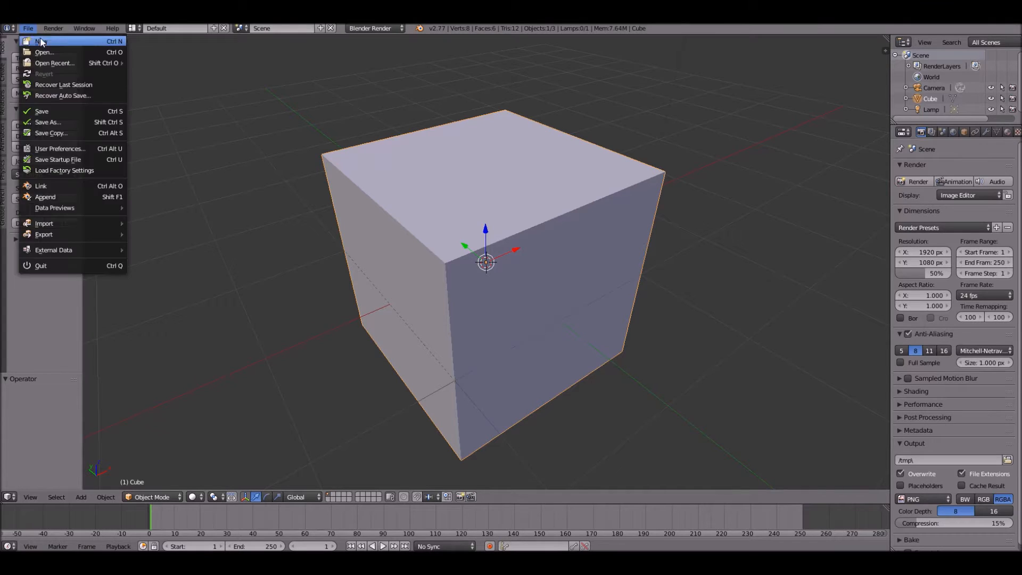
click(43, 40)
click(49, 48)
- Delete the default cube and add a new cube mesh at the scene origin
scroll(333, 206, up, 5)
middle_drag(333, 206, 529, 219)
key(x)
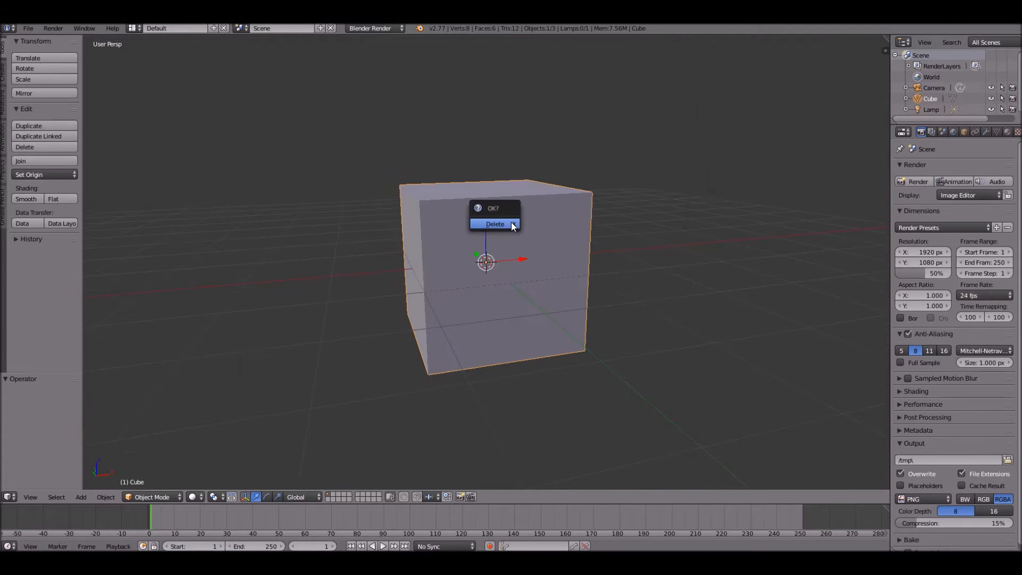
click(511, 222)
key(shift+a)
mouse_move(511, 225)
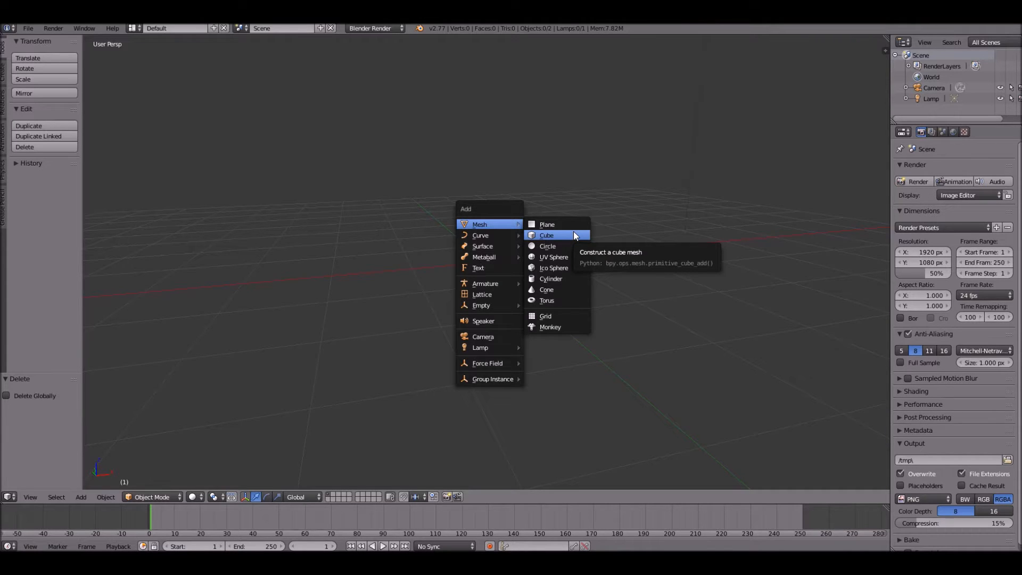
click(574, 233)
- From the front in wireframe, shape the cube into a tapered torso and extrude an arm on each side
key(KP_1)
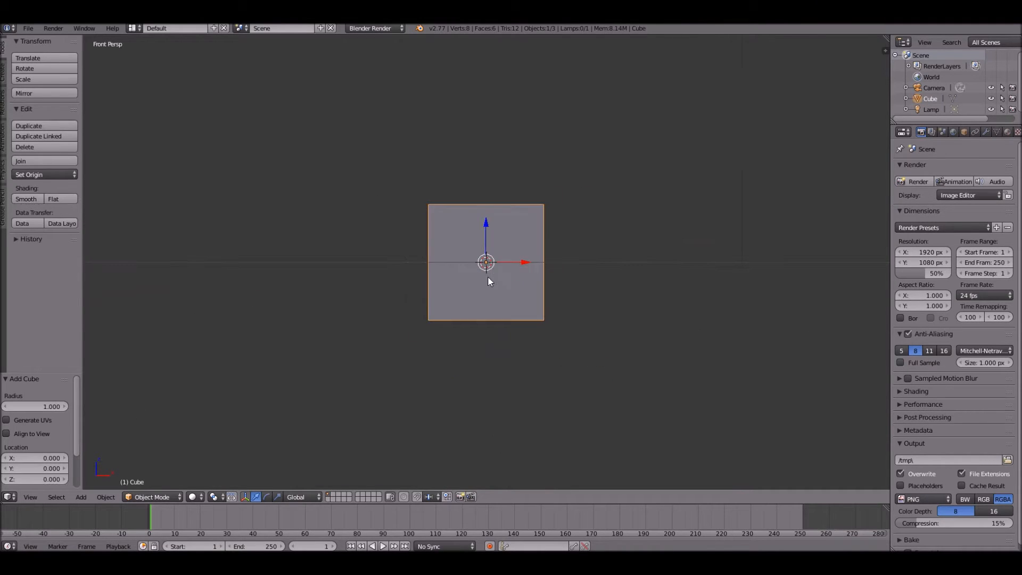
key(Tab)
key(a)
key(z)
key(a)
key(e)
key(a)
key(e)
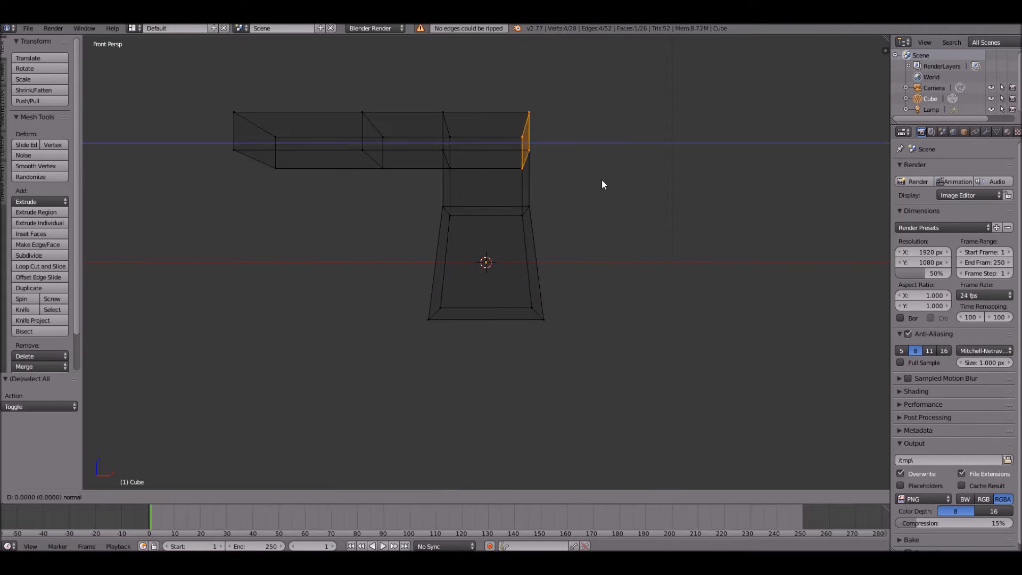
click(729, 184)
- Add a loop cut to the body and extrude and scale faces to form the figure's head and legs
key(e)
key(ctrl+r)
key(e)
key(e)
key(a)
key(b)
drag(418, 147, 475, 199)
scroll(482, 187, down, 4)
key(z)
middle_drag(482, 187, 493, 219)
shift+right_click(487, 198)
key(e)
key(s)
key(e)
middle_drag(458, 186, 496, 228)
- Delete one half of the figure's mesh and scale the vertices along the centre line
key(Tab)
key(Tab)
key(z)
key(b)
drag(285, 110, 467, 439)
key(x)
key(b)
mouse_move(410, 90)
mouse_down()
mouse_move(480, 390)
mouse_move(481, 380)
mouse_up()
key(s)
- Add a Mirror modifier across the X axis to complete the figure's missing half
click(986, 132)
click(957, 169)
click(812, 276)
- Try applying the Mirror modifier to the figure and undo it
key(a)
key(Tab)
click(925, 206)
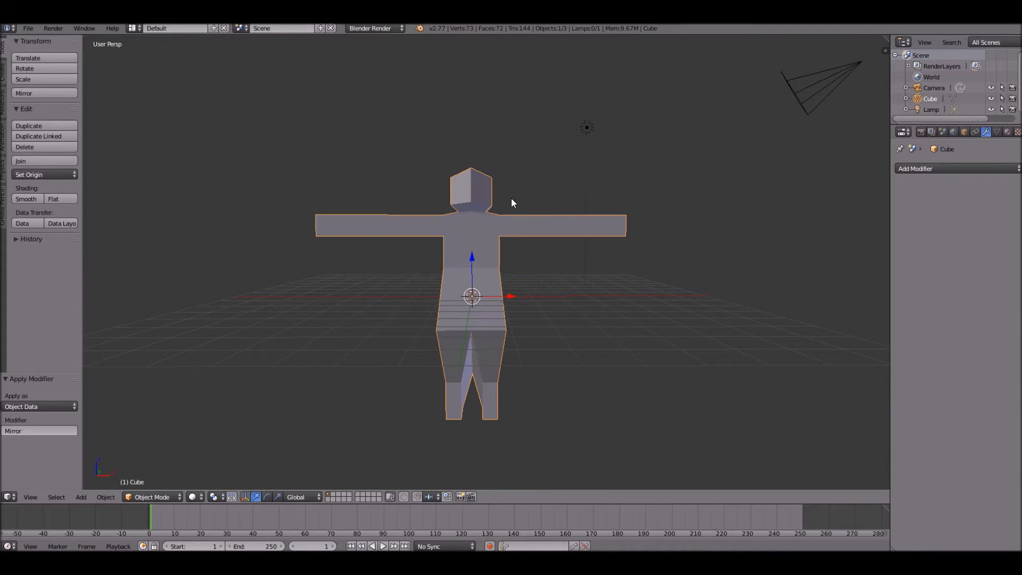
key(z)
middle_drag(511, 203, 547, 285)
key(ctrl+z)
- Scale the mirrored figure down by a factor of about 0.285 and move it upward
key(Tab)
key(g)
key(Tab)
scroll(517, 298, down, 3)
key(s)
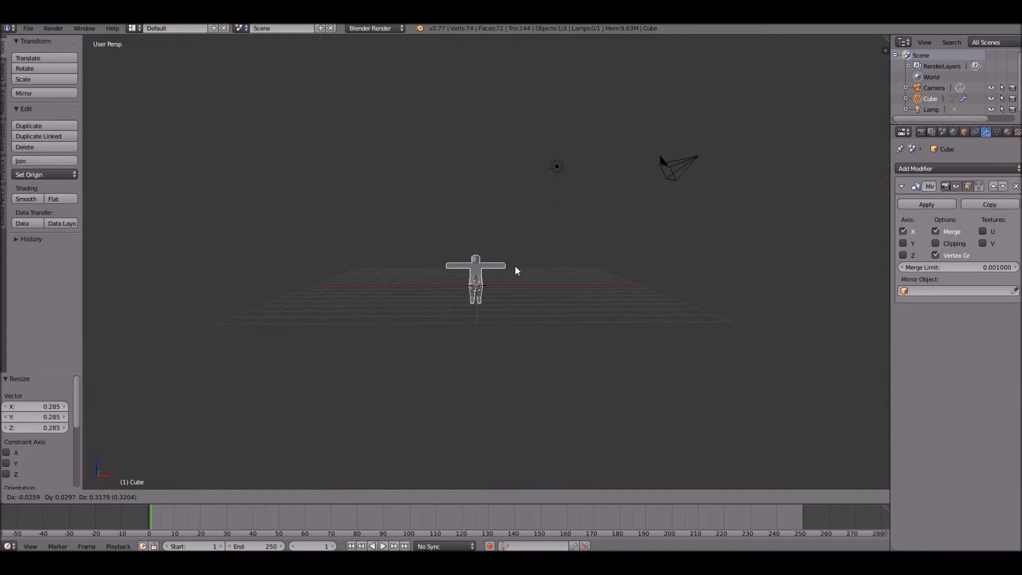
click(554, 231)
- Apply the Mirror modifier to the scaled figure
scroll(511, 203, up, 2)
click(927, 205)
scroll(511, 198, up, 4)
middle_drag(514, 203, 632, 155)
scroll(603, 198, down, 5)
- Box-select the vertex ring at the figure's hips in wireframe and scale it along the X axis
key(Tab)
key(z)
key(a)
scroll(461, 256, up, 2)
key(b)
drag(301, 259, 610, 389)
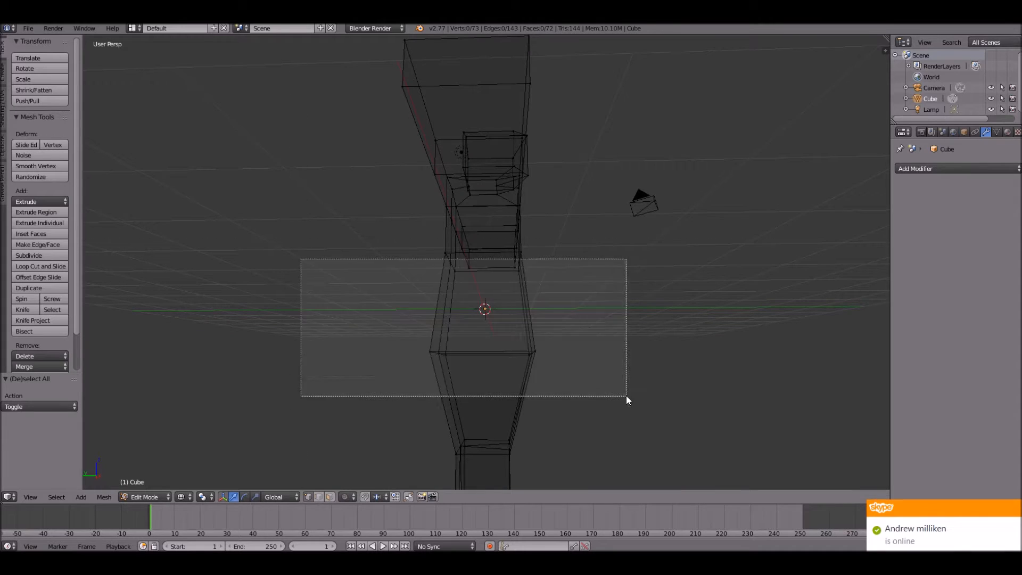
key(a)
key(b)
drag(357, 318, 642, 379)
key(b)
drag(320, 332, 673, 368)
key(s)
key(x)
click(533, 348)
key(Tab)
mouse_move(533, 348)
middle_down()
mouse_move(462, 339)
mouse_move(458, 356)
mouse_move(487, 338)
middle_up()
key(z)
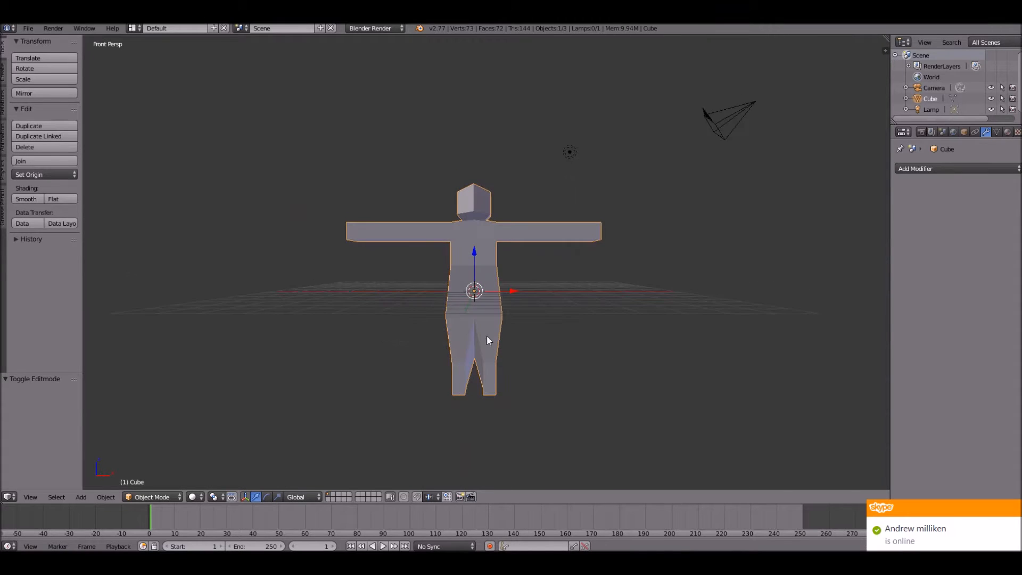
- Scale the whole figure and position it from the front so its feet stand near the 3D cursor on the grid floor
key(KP_1)
scroll(486, 339, up, 4)
key(s)
click(583, 358)
key(g)
click(578, 243)
key(s)
click(551, 263)
key(g)
click(553, 275)
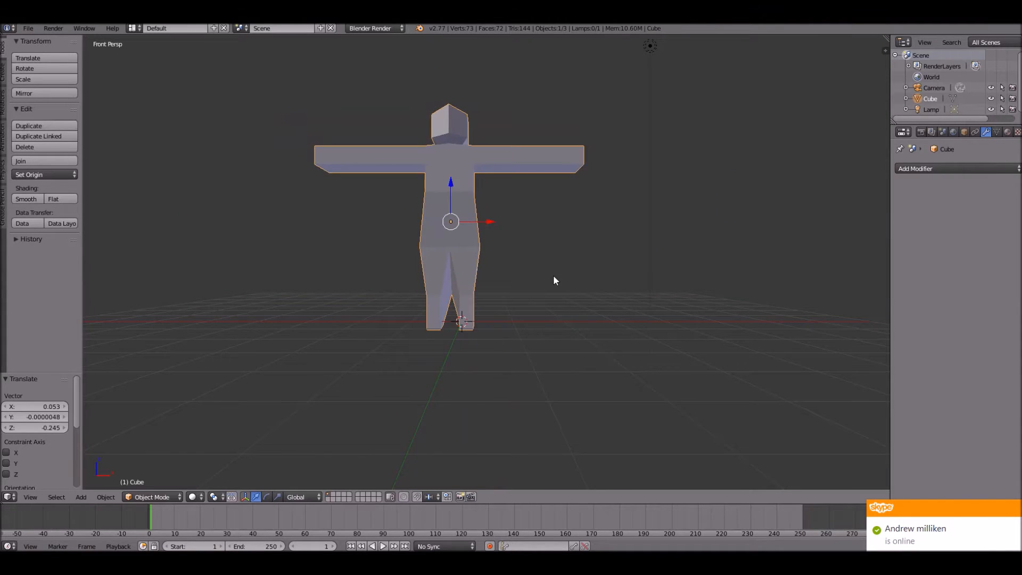
- Move the crotch vertex between the legs upward toward the hips
scroll(554, 275, up, 3)
key(Tab)
middle_drag(571, 265, 585, 249)
right_click(423, 321)
key(g)
right_click(409, 318)
middle_drag(409, 318, 648, 256)
key(g)
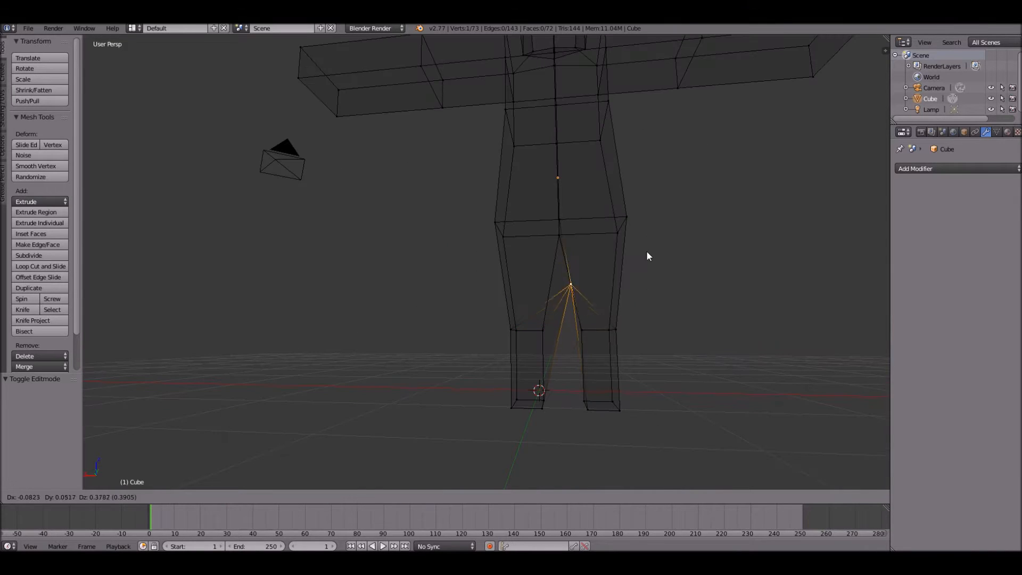
click(633, 234)
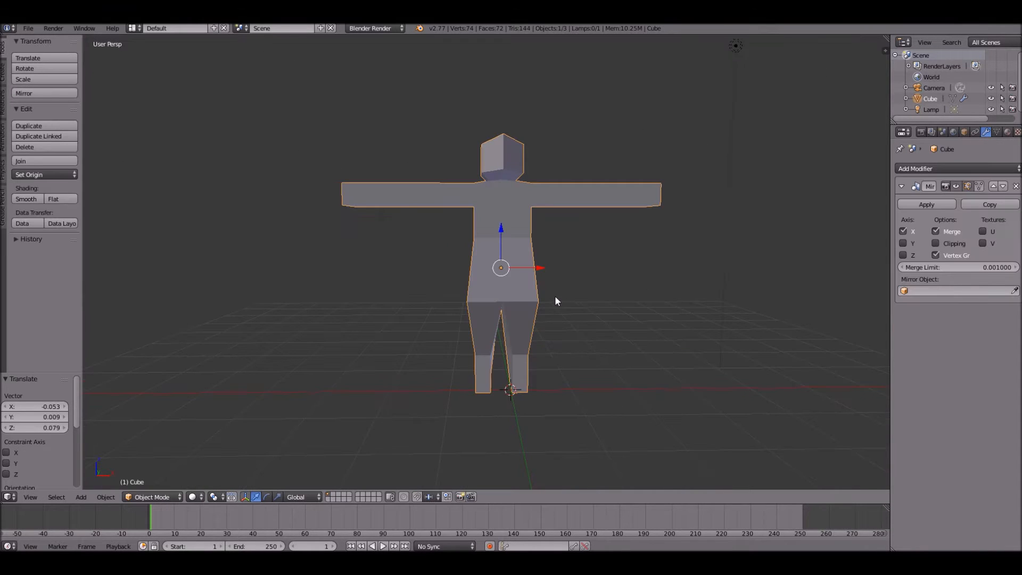
- Add a single-bone armature to the scene and display the viewport in wireframe
scroll(534, 278, up, 4)
scroll(528, 279, down, 1)
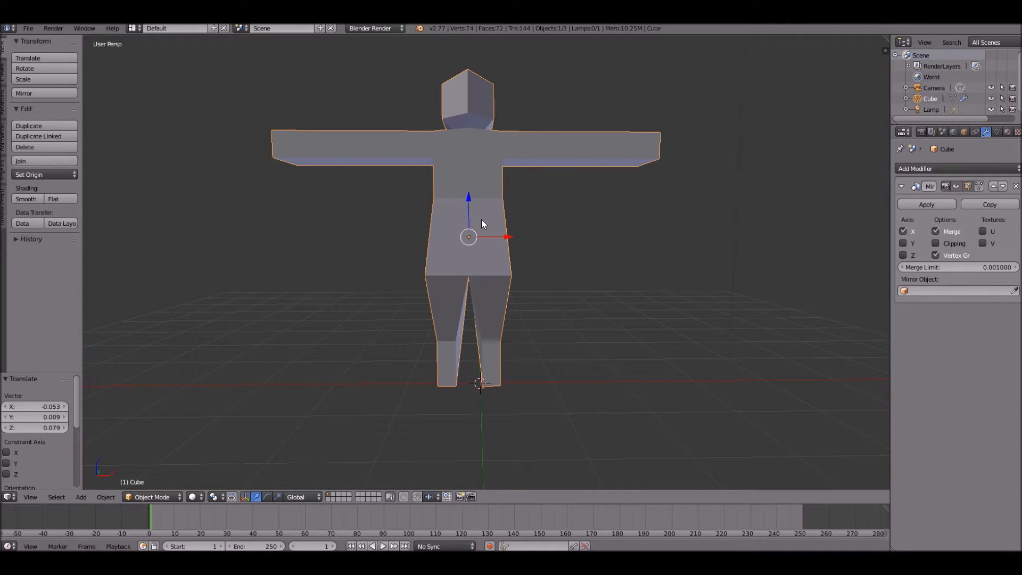
key(shift+a)
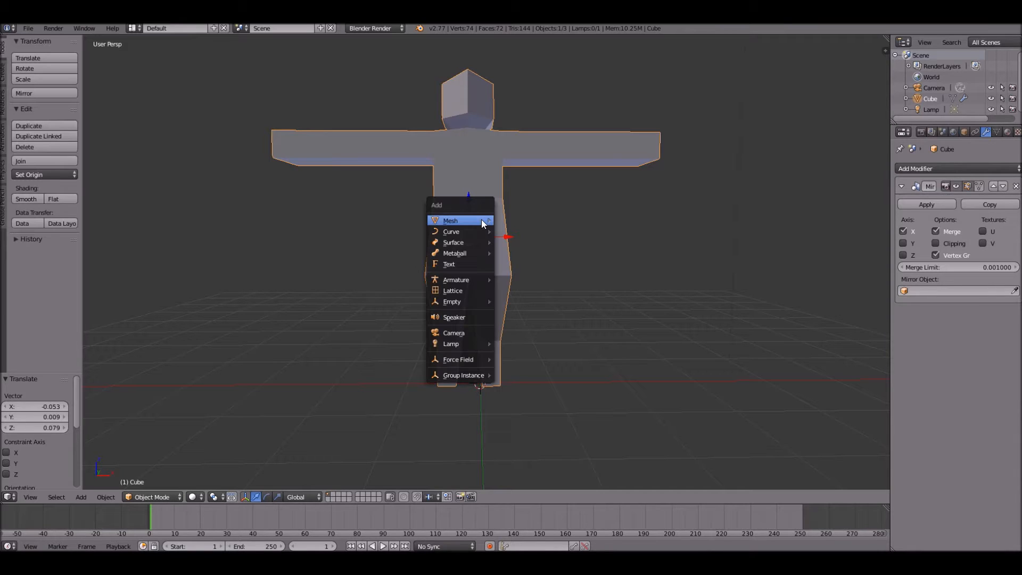
mouse_move(481, 219)
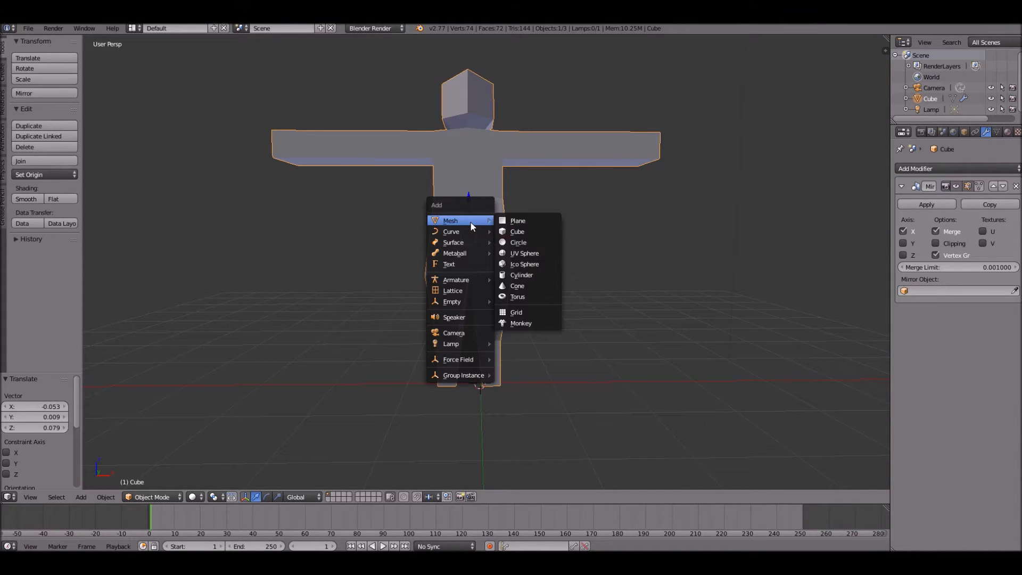
mouse_move(463, 280)
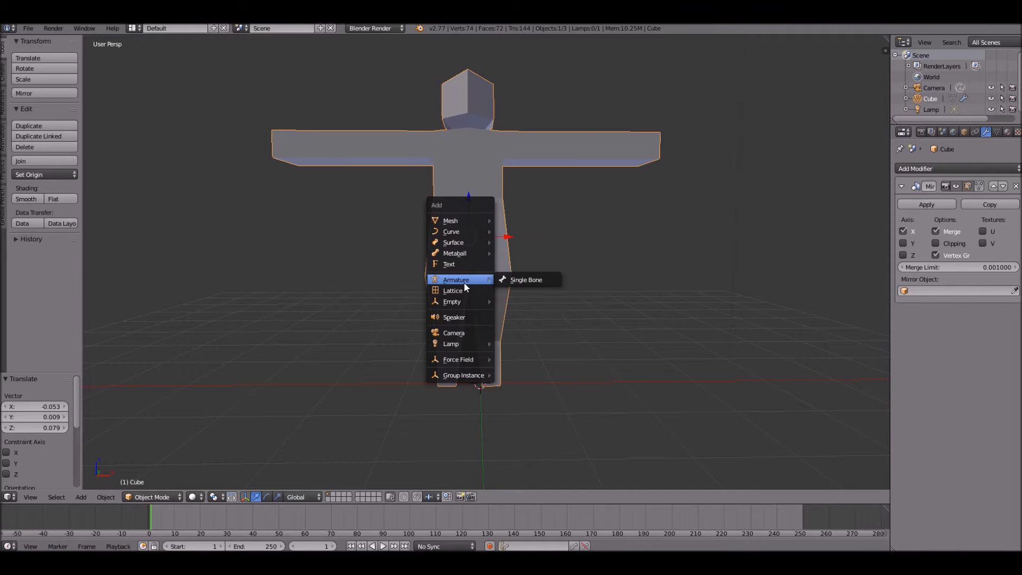
click(548, 281)
key(z)
- Move the armature inside the figure's pelvis, to about X -0.168, Y 0.212, Z 1.564, aligning it from front and side
scroll(548, 275, up, 5)
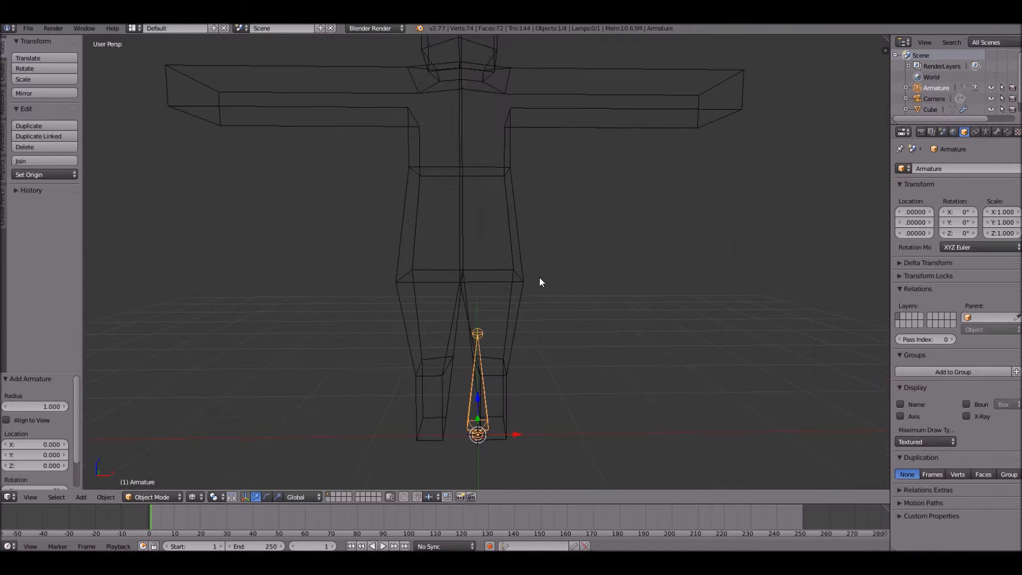
scroll(586, 279, down, 3)
middle_drag(586, 279, 473, 314)
key(g)
click(463, 198)
middle_drag(462, 198, 593, 276)
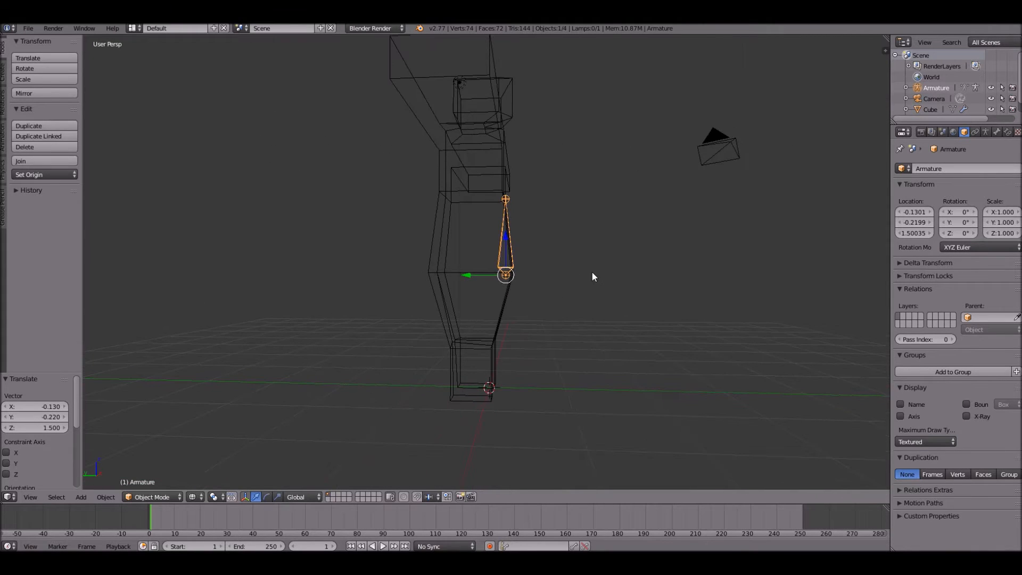
key(g)
click(529, 271)
middle_drag(529, 272, 629, 278)
key(KP_1)
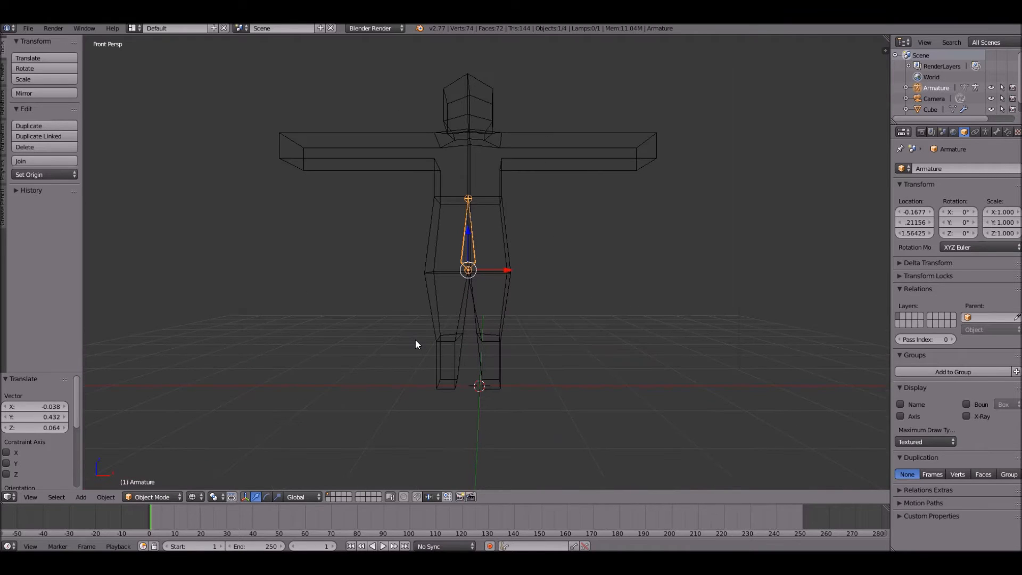
- Extrude an upper spine bone from the root bone's tip up to the base of the neck
scroll(410, 303, up, 4)
middle_drag(402, 283, 564, 339)
key(Tab)
key(e)
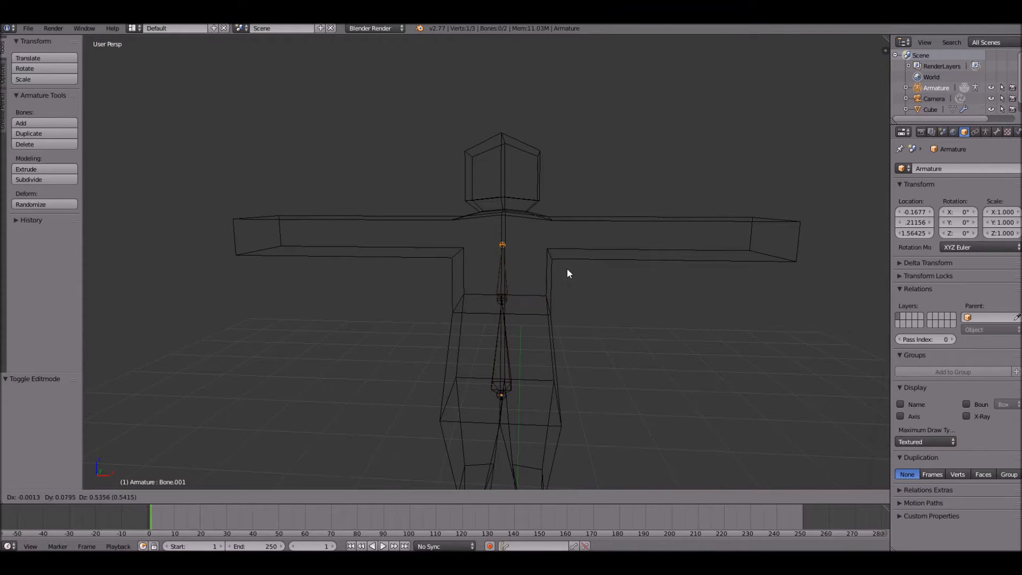
click(567, 249)
- Extrude a shoulder, upper arm and forearm bone from the spine's tip along the arm on the negative X side
key(e)
click(508, 262)
middle_drag(508, 262, 502, 228)
key(e)
click(353, 255)
key(e)
click(229, 257)
- Extrude a matching shoulder, upper arm and forearm bone from the spine's tip along the positive X arm
key(a)
right_click(503, 227)
key(e)
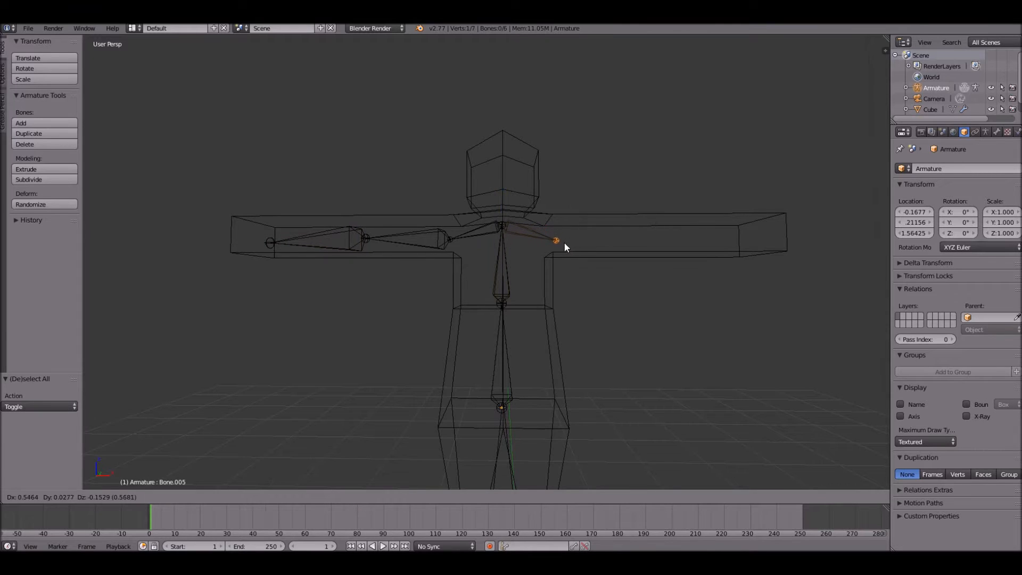
click(574, 242)
key(e)
click(672, 238)
key(e)
click(773, 235)
- Extrude two hip bones from the root bone's base, about -0.347 and 0.330 along X, sloping down toward each leg
middle_drag(772, 237, 492, 213)
shift+middle_drag(535, 302, 493, 240)
scroll(493, 240, up, 3)
shift+middle_drag(449, 302, 493, 271)
right_click(488, 226)
scroll(491, 233, down, 2)
scroll(477, 293, up, 4)
key(e)
click(388, 335)
right_click(466, 300)
key(e)
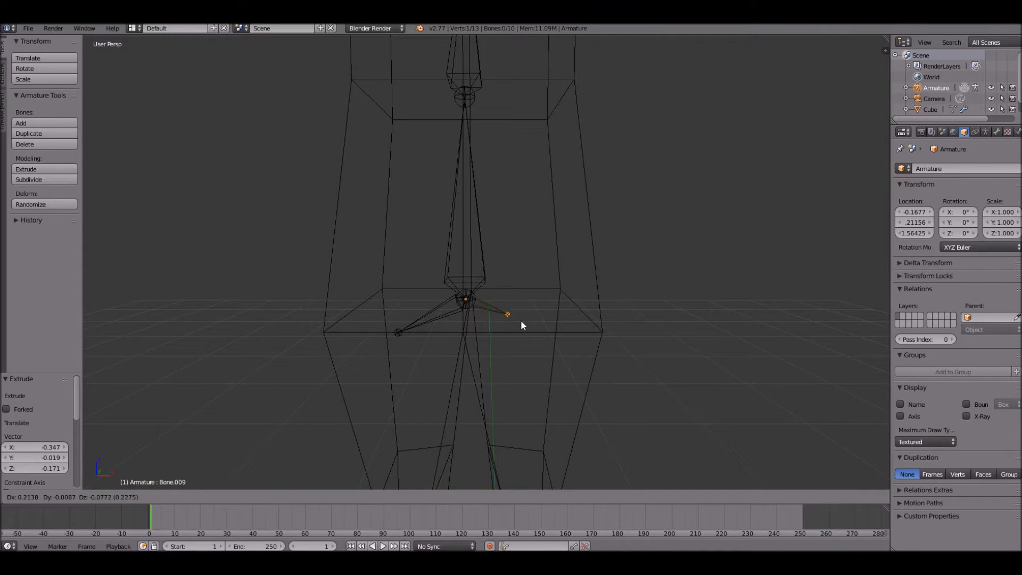
click(533, 323)
- Extrude a thigh bone to the knee and a shin bone about 0.673 down to the foot in the positive X leg
middle_drag(534, 324, 519, 256)
shift+middle_drag(567, 347, 548, 203)
key(e)
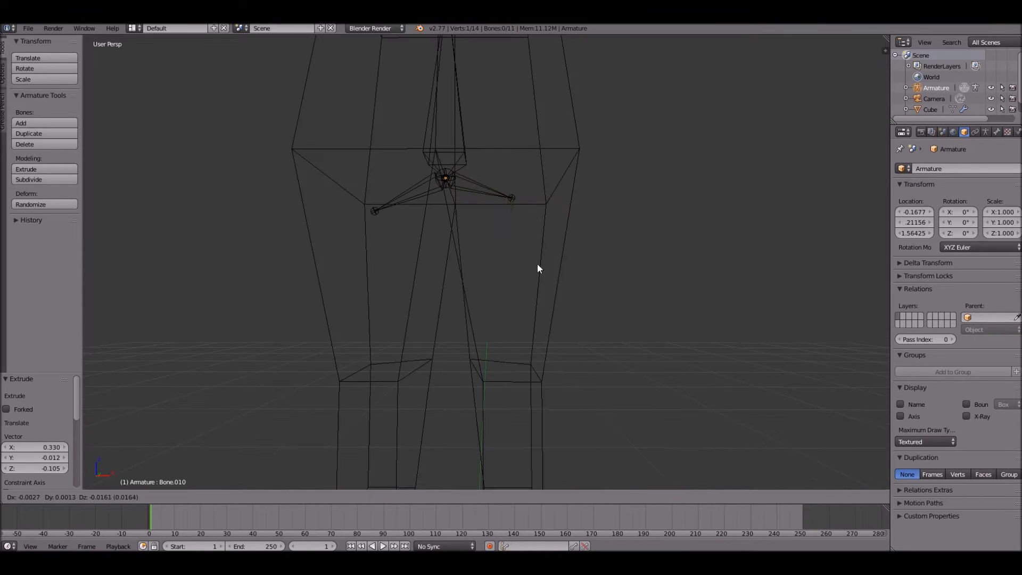
click(548, 343)
shift+middle_drag(522, 325, 499, 206)
key(e)
click(506, 377)
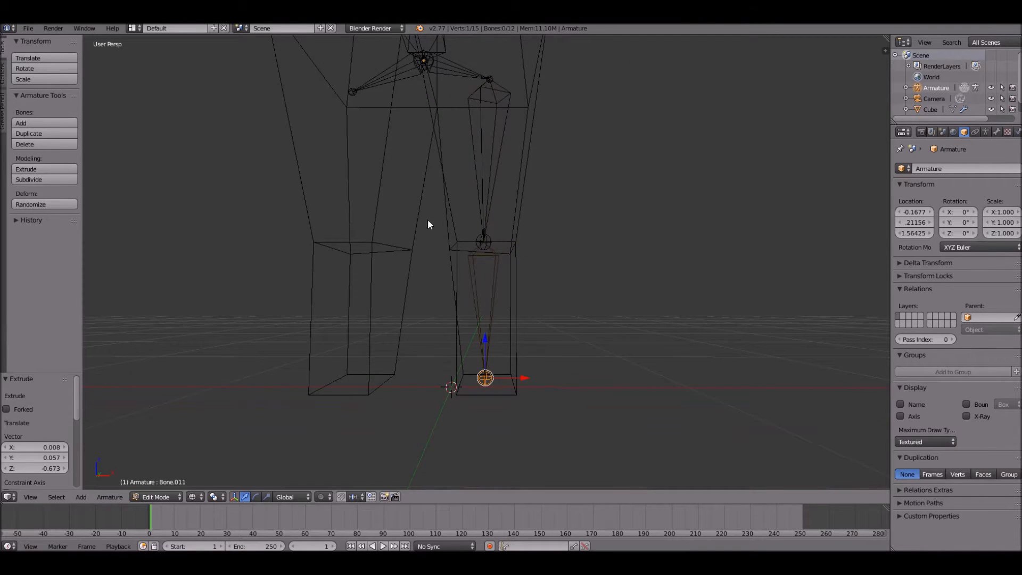
- Extrude a thigh bone to the knee and a shin bone to the foot in the negative X leg, adjusting the foot end's depth
shift+middle_drag(357, 115, 430, 156)
right_click(430, 153)
key(e)
click(433, 295)
key(e)
click(418, 431)
middle_drag(418, 432, 612, 345)
key(g)
click(708, 429)
key(Tab)
- Extrude a head bone upward from the tip of the spine into the head
scroll(620, 341, down, 3)
scroll(612, 345, down, 5)
shift+middle_drag(539, 312, 429, 380)
key(Tab)
right_click(443, 160)
key(e)
click(441, 110)
key(Tab)
- Move the head bone's tip and the neck joint into place inside the mesh
middle_drag(469, 141, 596, 160)
key(Tab)
key(g)
click(646, 147)
key(g)
click(560, 158)
key(g)
click(595, 160)
right_click(417, 151)
key(g)
click(433, 149)
right_click(411, 90)
middle_drag(412, 91, 382, 176)
key(Tab)
key(Tab)
key(Tab)
key(Tab)
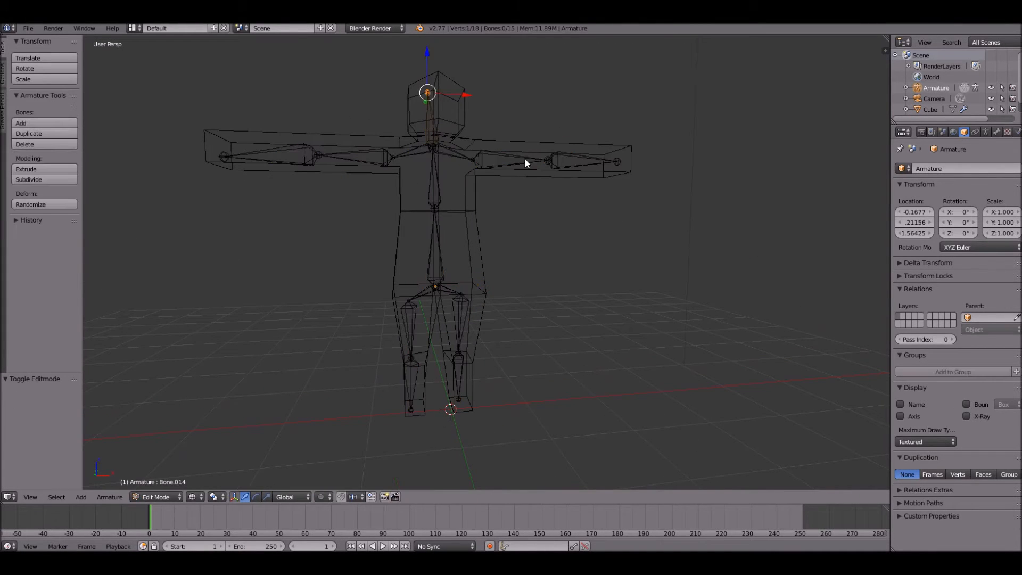
right_click(525, 158)
key(r)
right_click(688, 172)
- Return to Object Mode and parent the body mesh to the armature using With Automatic Weights
key(Tab)
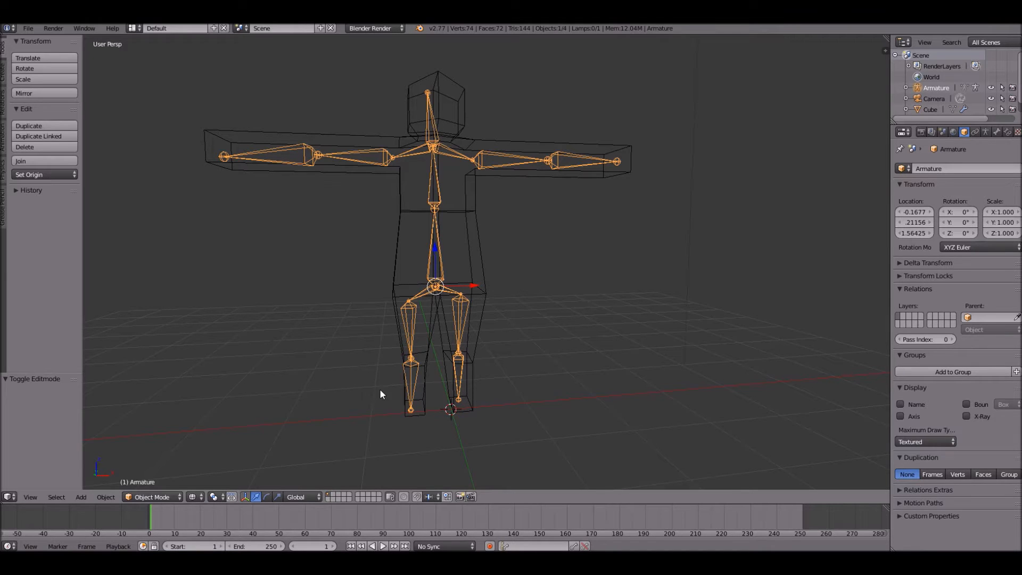
scroll(398, 383, up, 3)
right_click(468, 245)
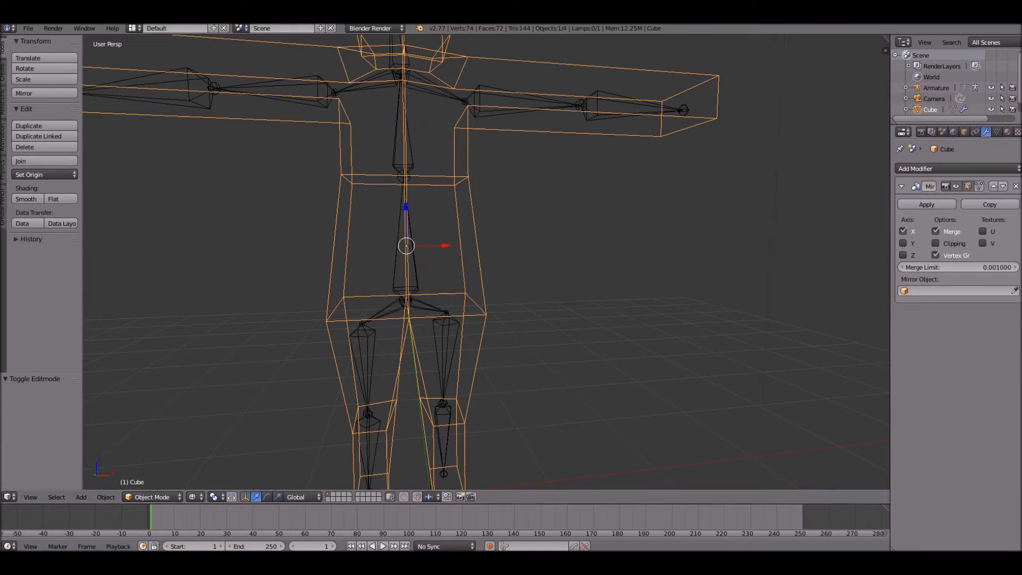
shift+right_click(408, 240)
shift+right_click(409, 239)
shift+right_click(415, 274)
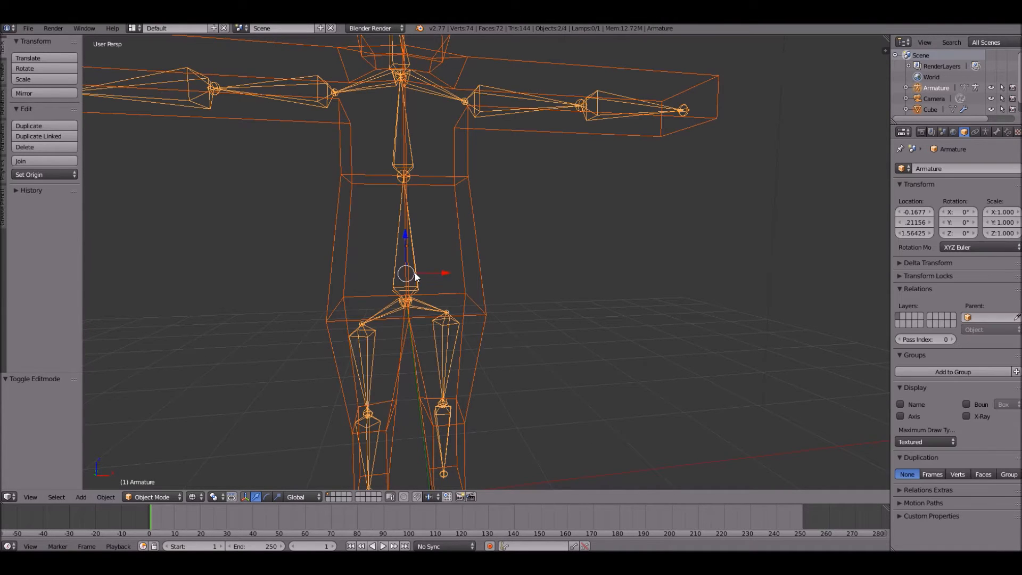
scroll(419, 287, up, 4)
middle_drag(432, 276, 374, 319)
middle_drag(325, 362, 481, 180)
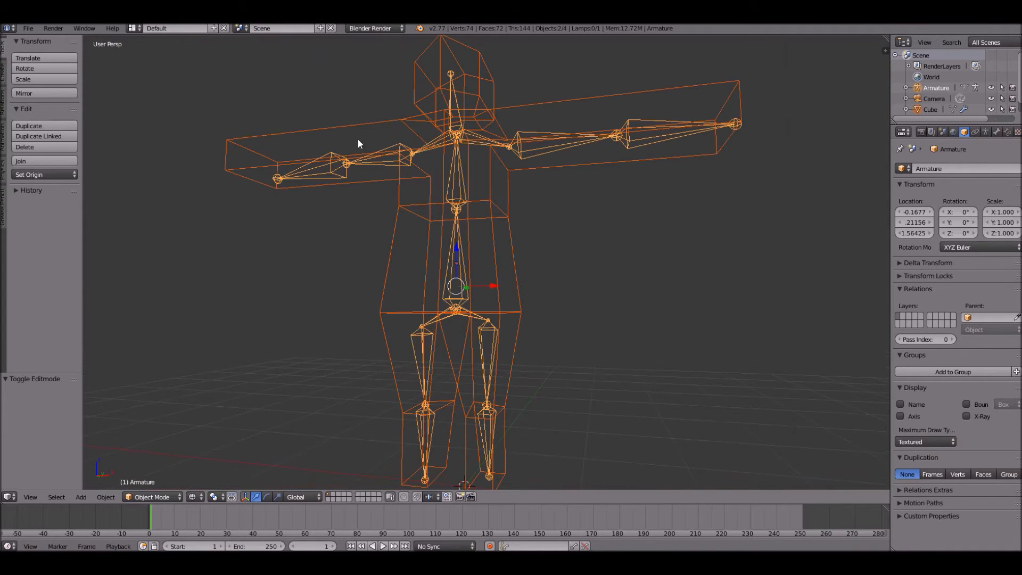
middle_drag(358, 140, 558, 310)
key(ctrl+p)
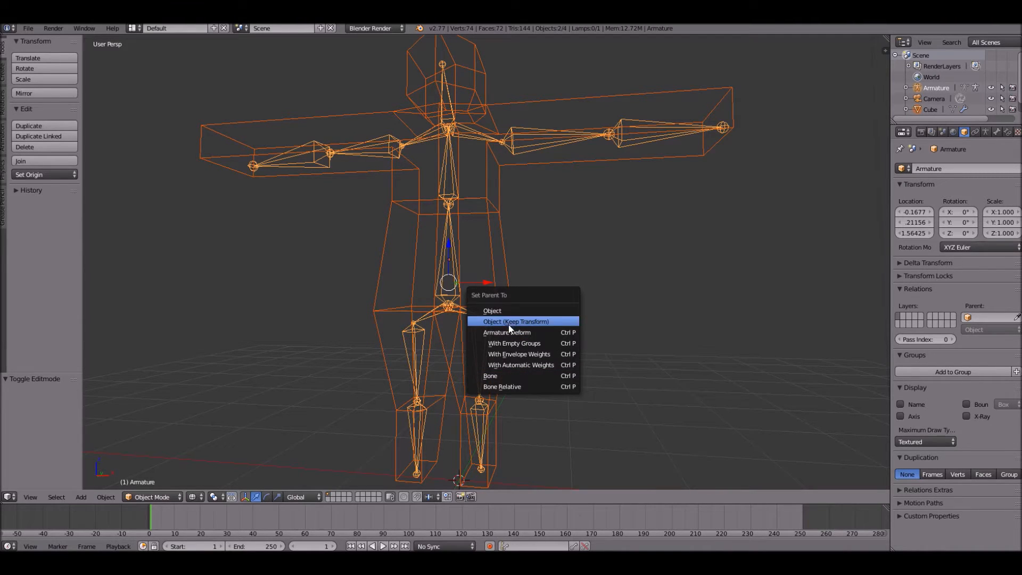
click(509, 364)
- Move and rotate the forearm bone on the negative X side in Edit Mode to align it inside the arm
scroll(498, 378, down, 3)
middle_drag(461, 375, 482, 369)
right_click(456, 245)
middle_drag(462, 291, 510, 299)
right_click(433, 263)
middle_drag(433, 264, 429, 426)
key(Tab)
right_click(427, 425)
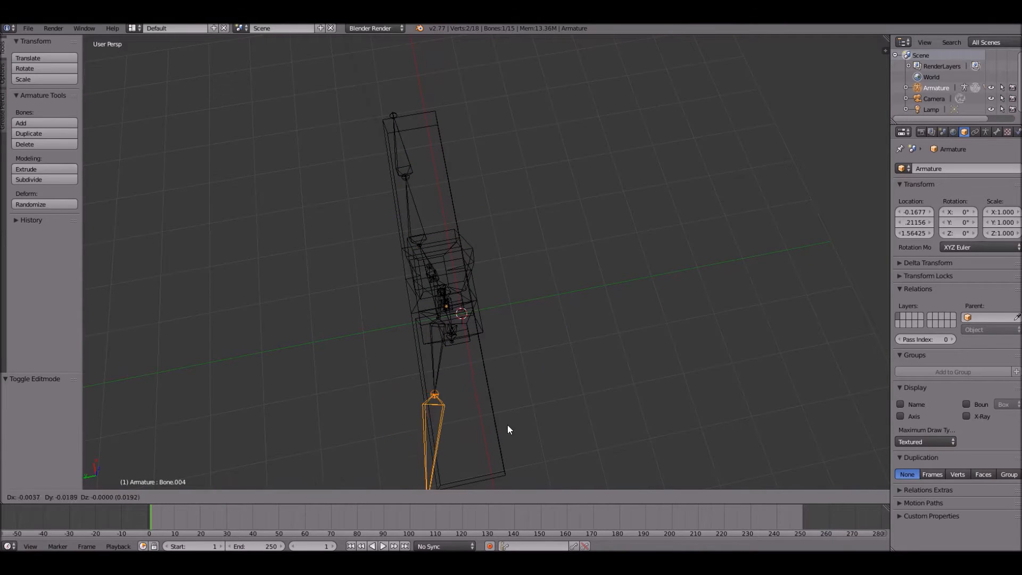
key(g)
click(526, 421)
key(r)
click(536, 395)
key(g)
click(539, 395)
middle_drag(426, 168, 348, 191)
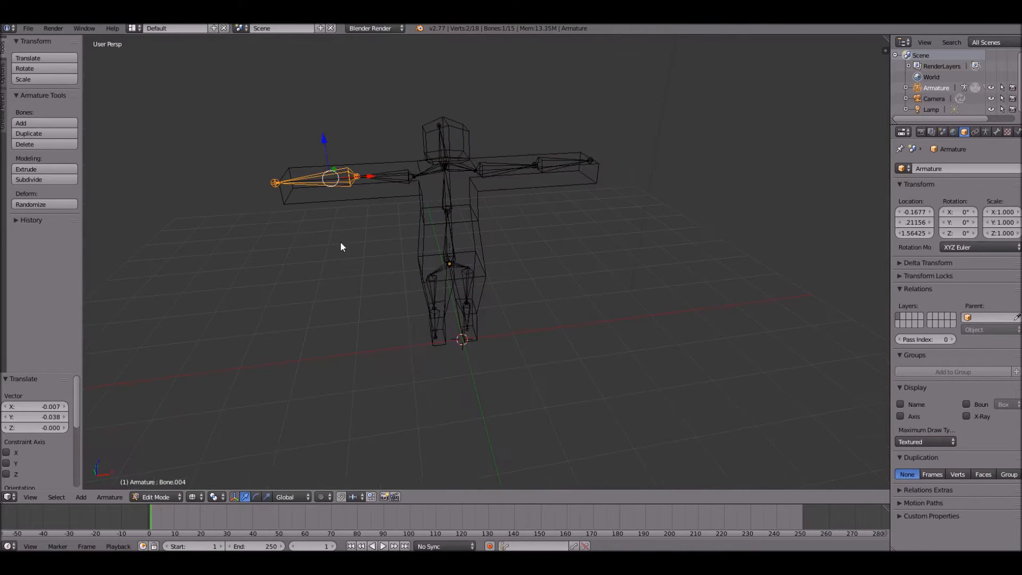
- Switch the armature to Pose Mode and deselect all bones
key(Tab)
click(176, 497)
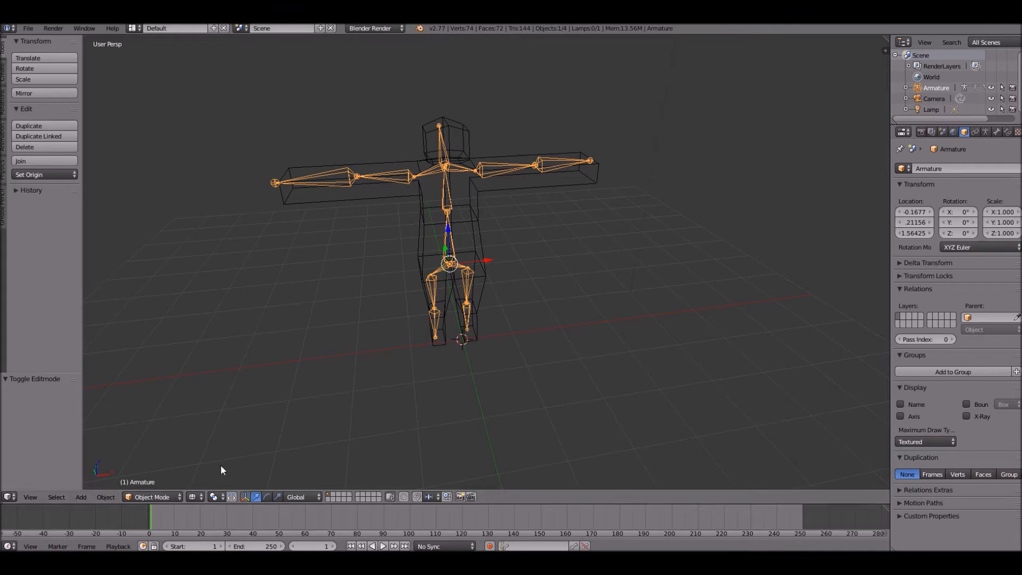
click(149, 498)
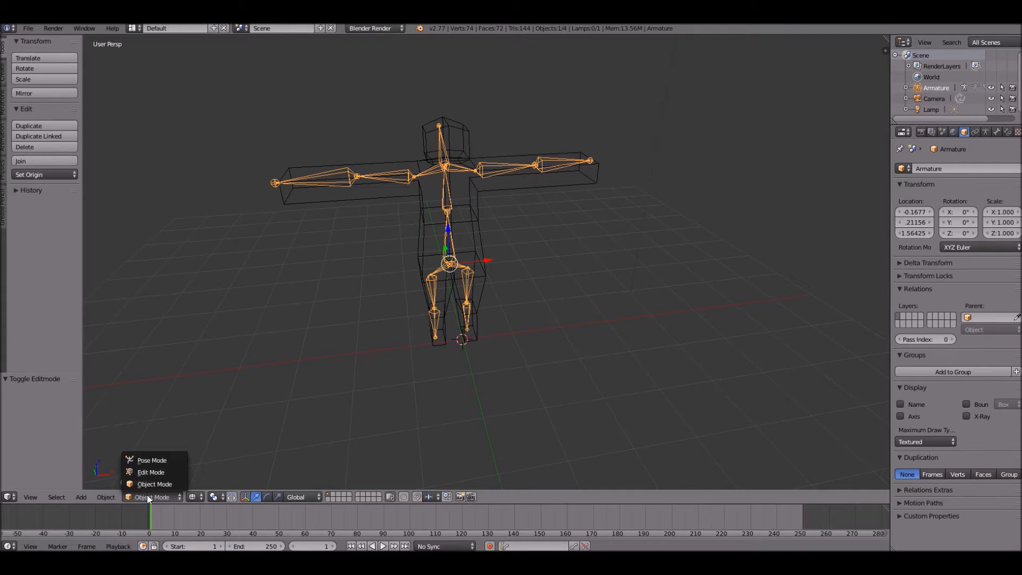
click(154, 494)
click(174, 462)
middle_drag(171, 459, 495, 228)
key(a)
scroll(447, 272, up, 2)
- Try rotating the lower spine, positive X upper arm and chest bones to test how the mesh deforms, restoring the pose each time
right_click(445, 271)
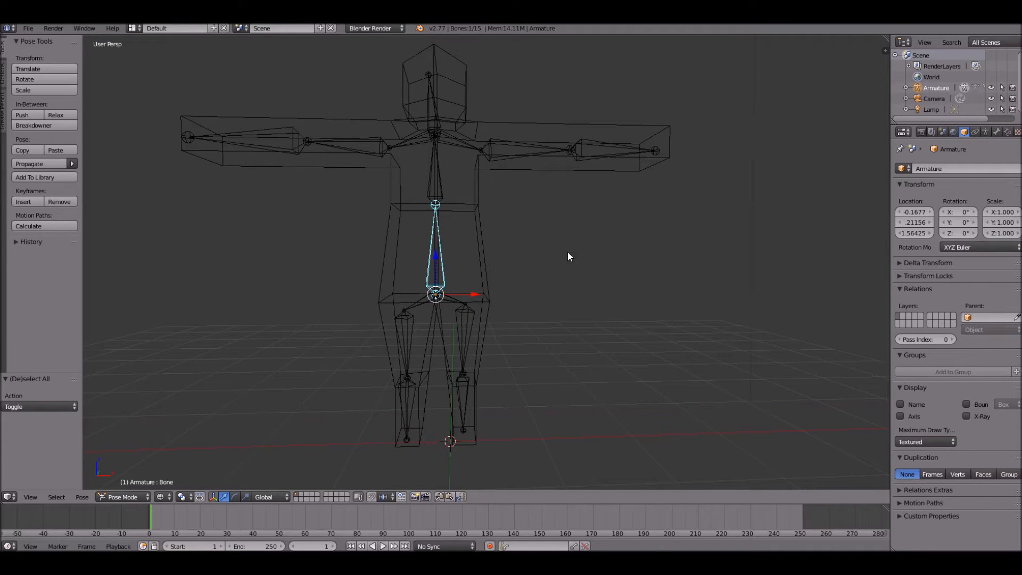
key(r)
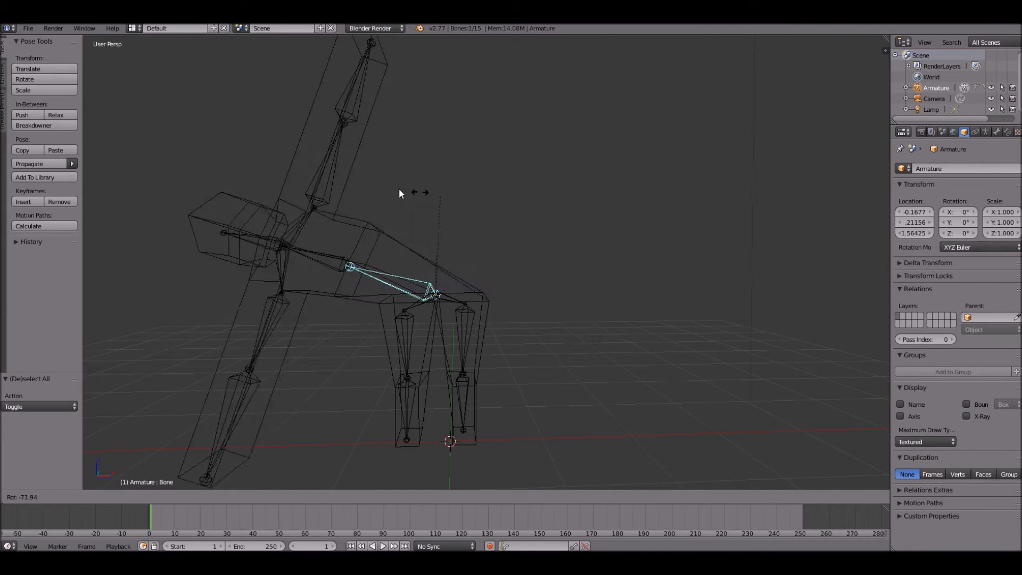
key(Escape)
right_click(527, 152)
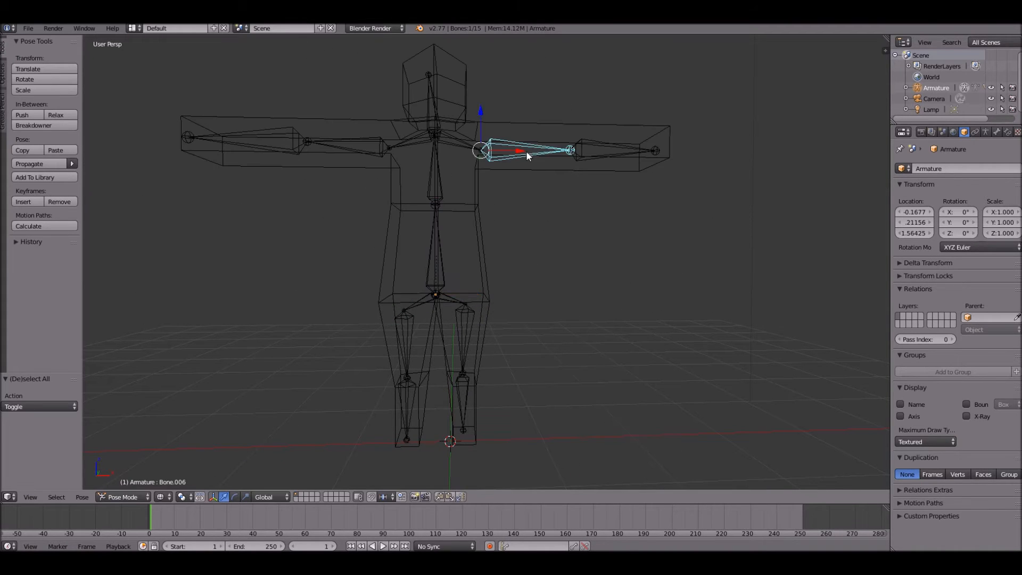
key(r)
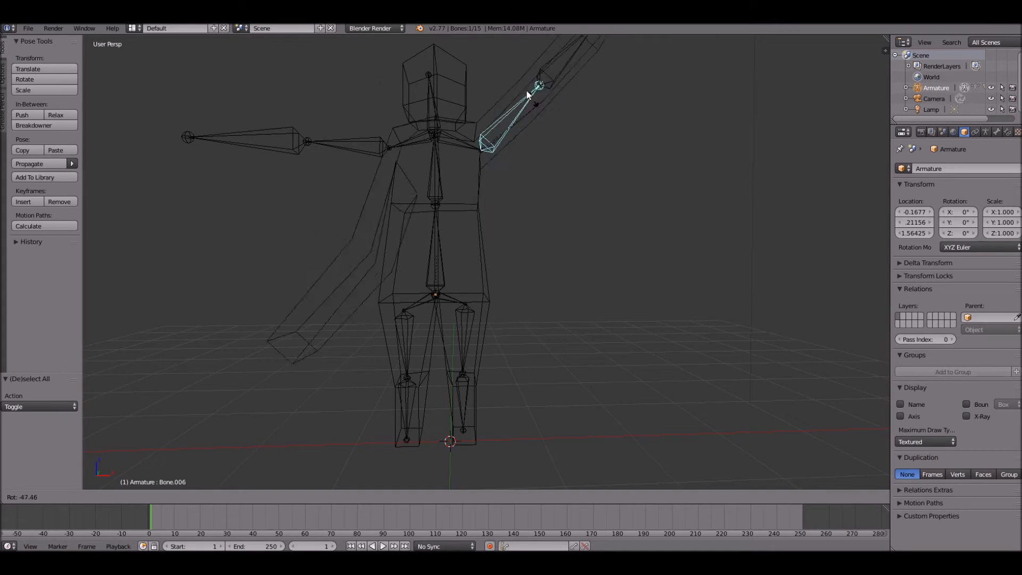
key(Escape)
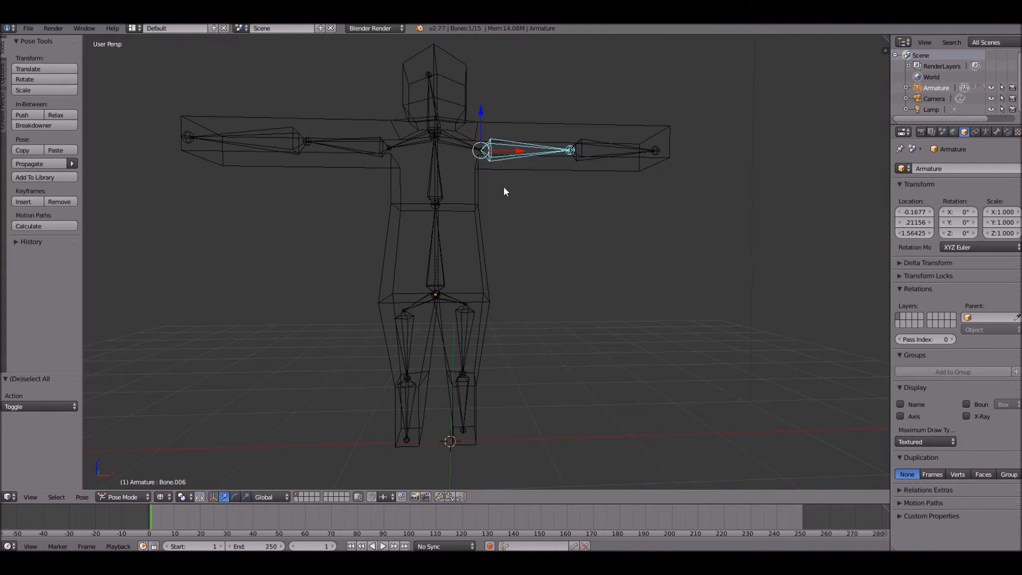
right_click(441, 101)
right_click(432, 184)
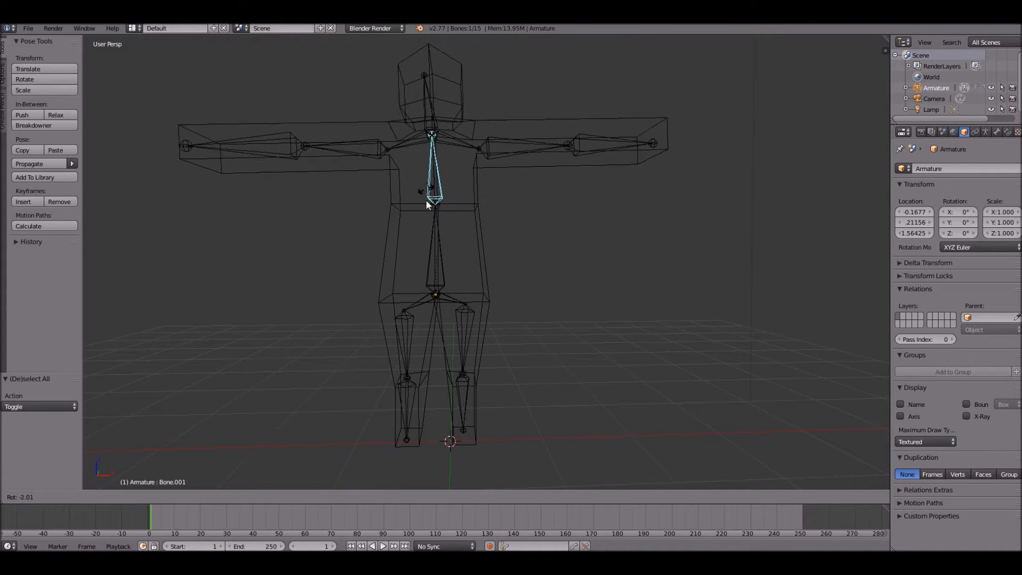
right_click(461, 336)
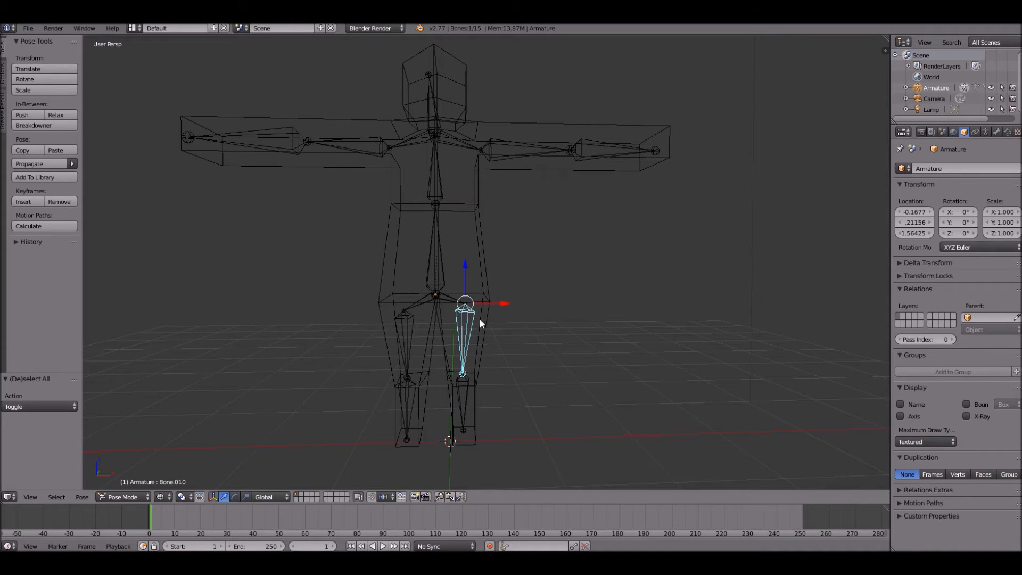
- Select the body mesh and apply its Mirror modifier in Object Mode
right_click(481, 289)
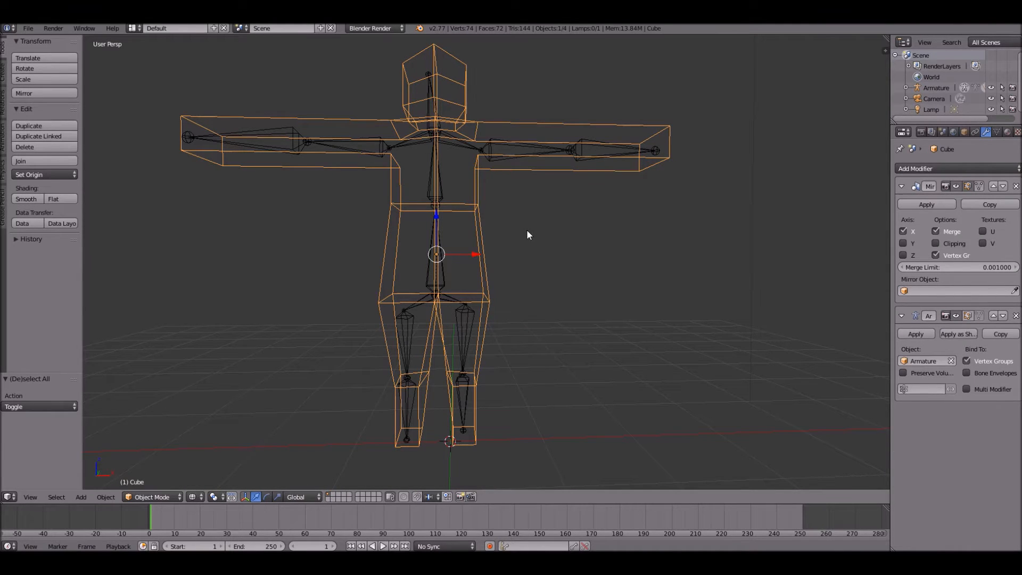
key(Tab)
key(a)
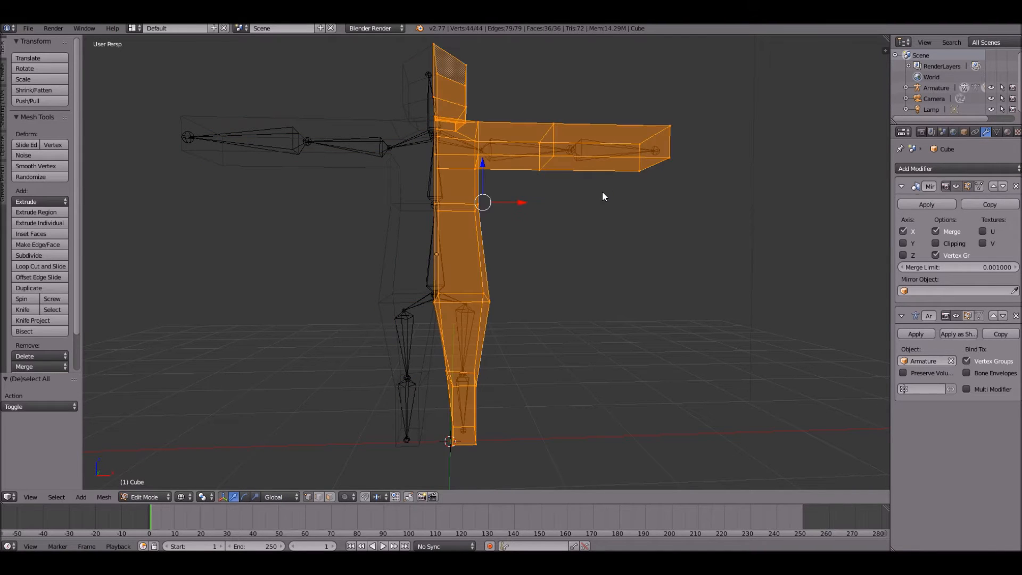
key(Tab)
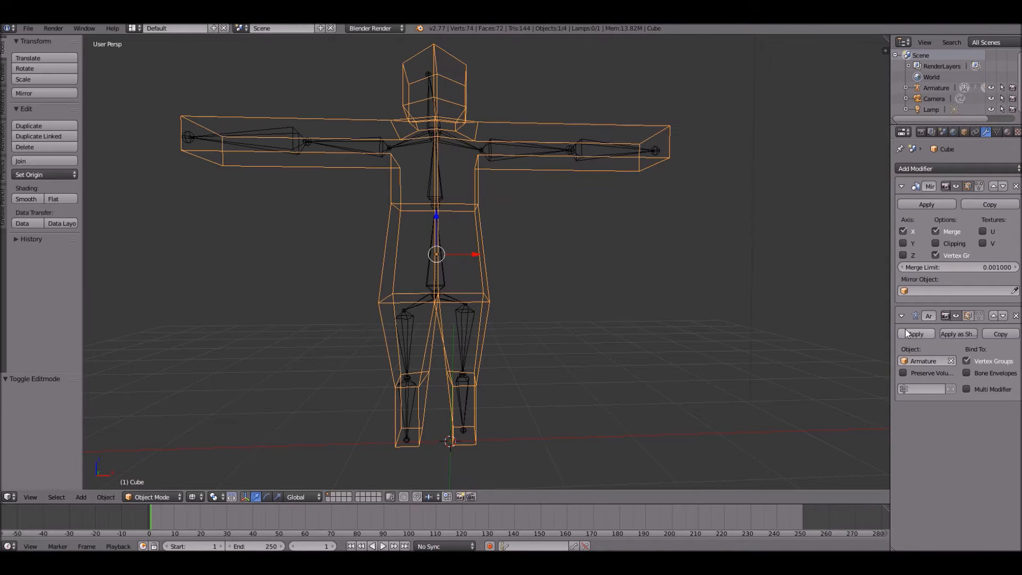
click(925, 206)
- Examine the body mesh's vertex groups for the individual bones
scroll(599, 117, up, 5)
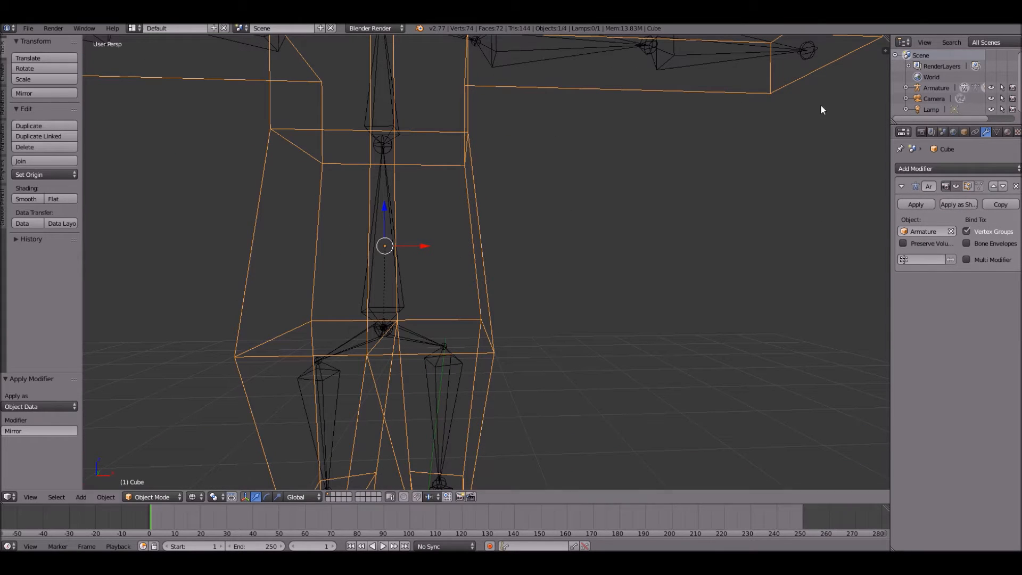
right_click(380, 197)
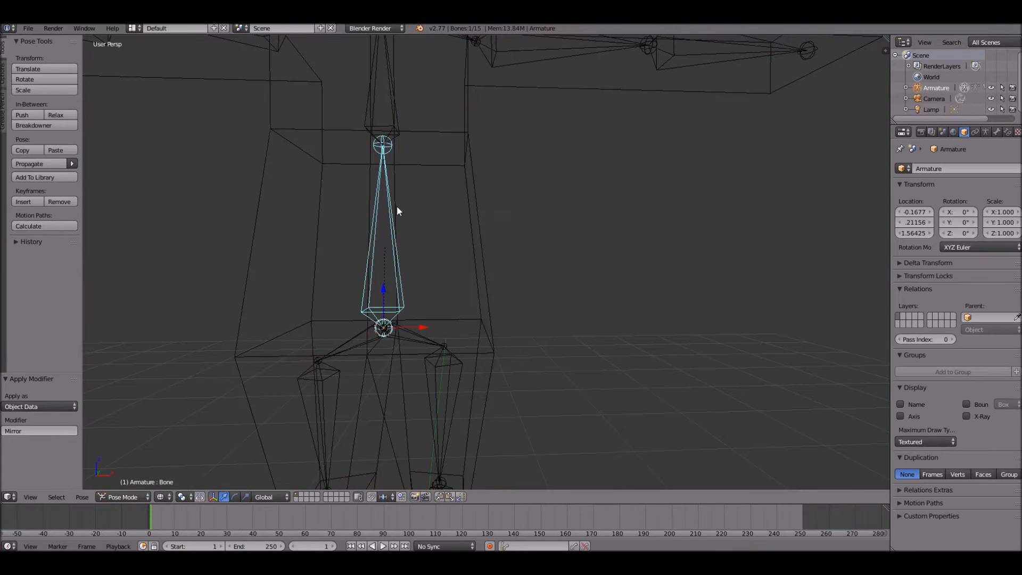
right_click(480, 205)
click(996, 133)
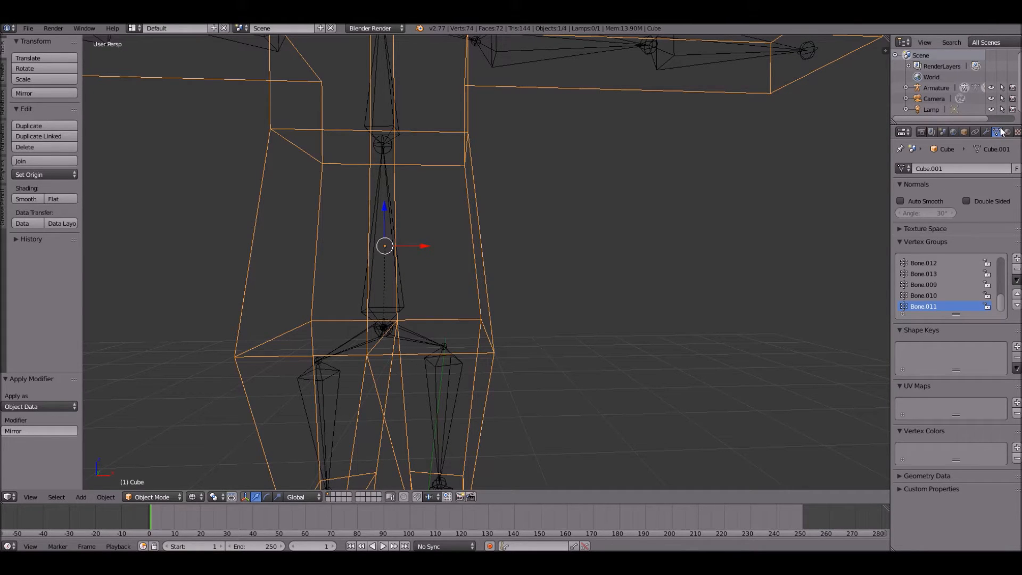
scroll(947, 299, up, 5)
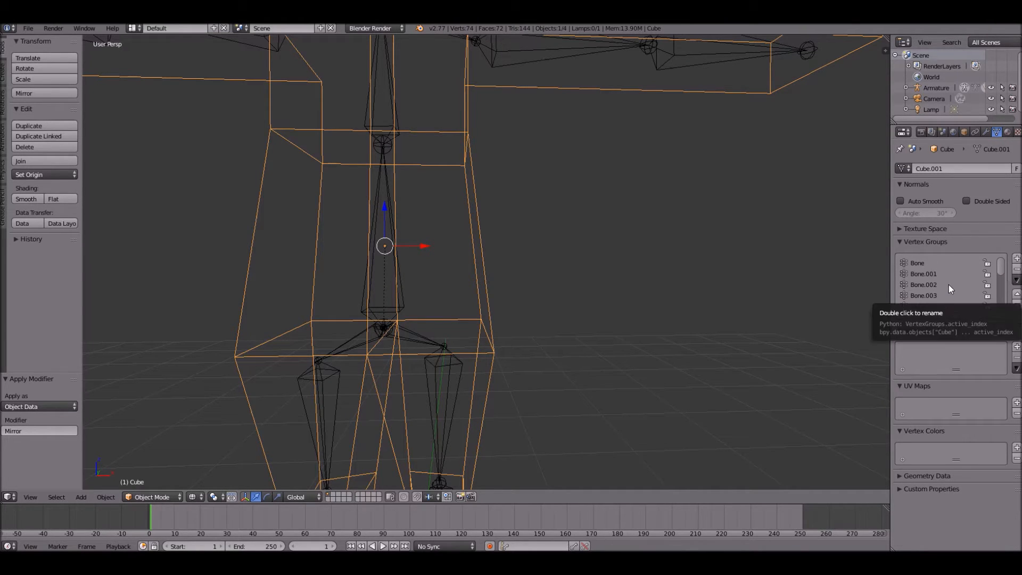
click(947, 263)
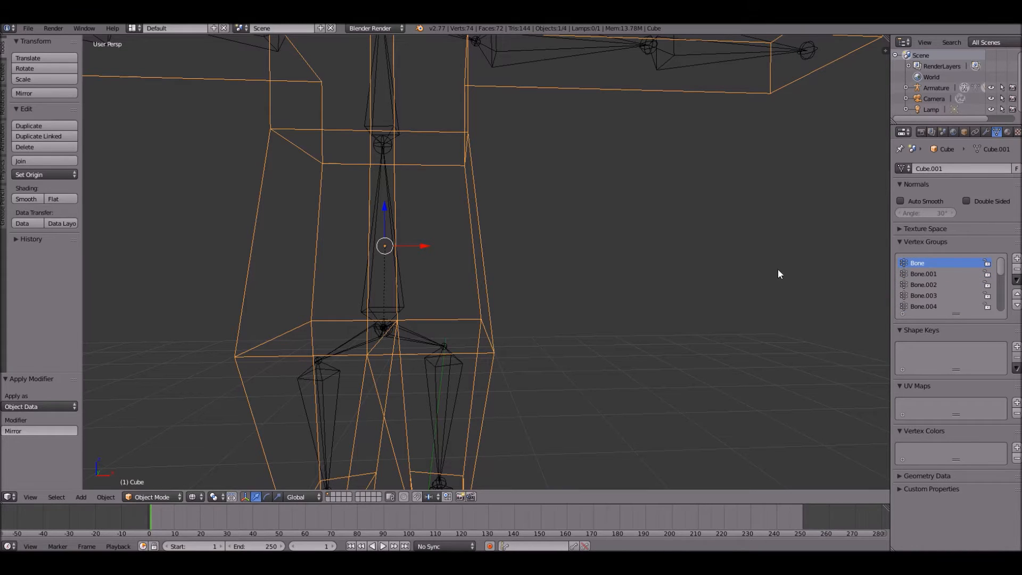
scroll(540, 263, down, 5)
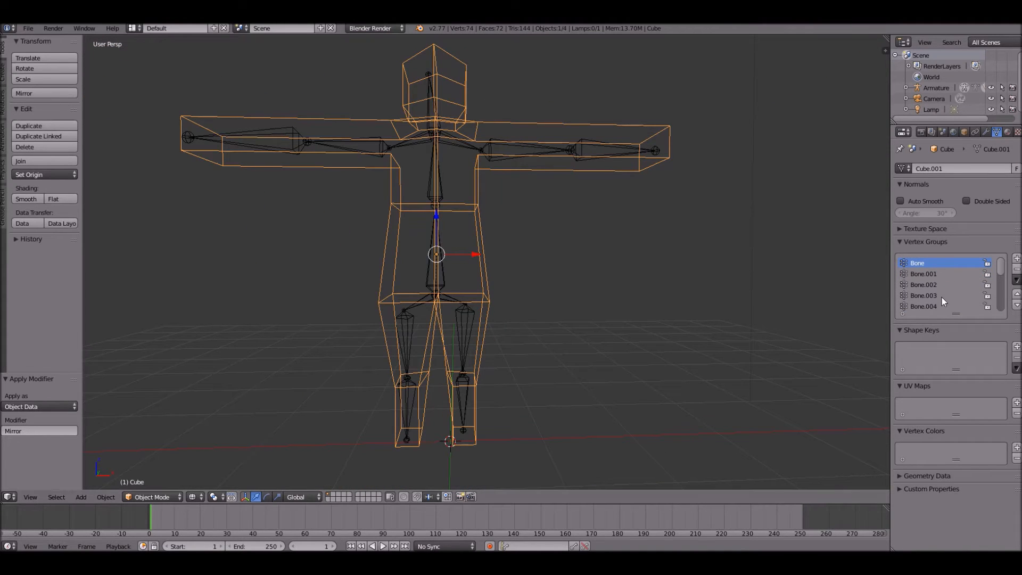
scroll(947, 258, down, 2)
- Add the armature to the mesh selection, return to Object Mode and parent the mesh again using With Automatic Weights
scroll(441, 259, up, 4)
right_click(399, 259)
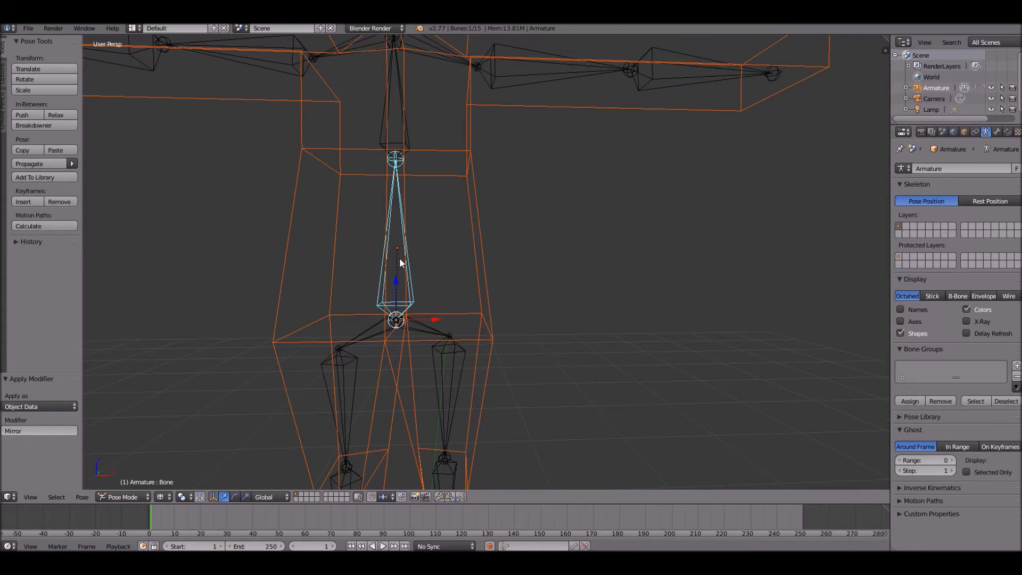
click(119, 496)
click(137, 458)
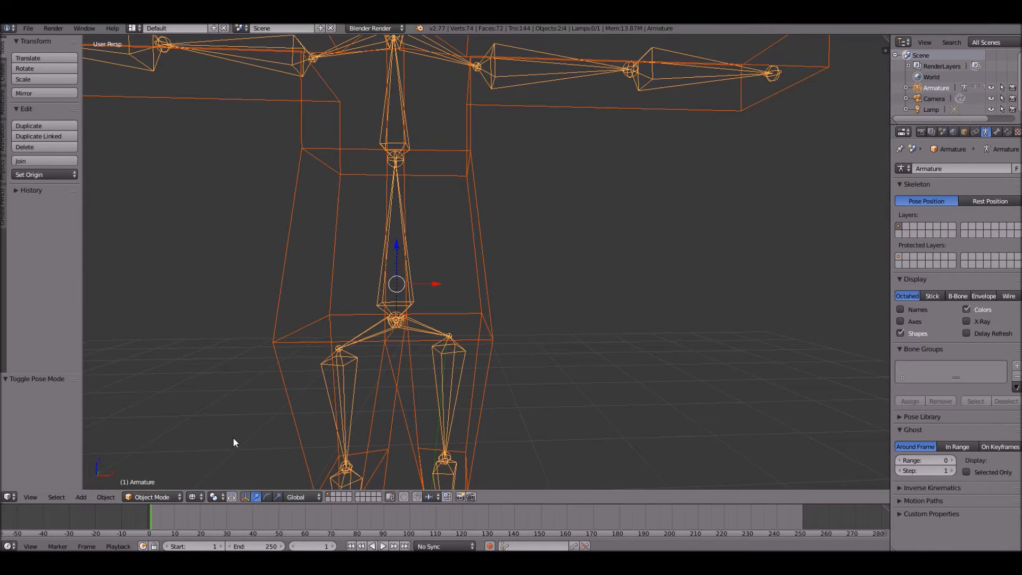
key(ctrl+p)
click(297, 342)
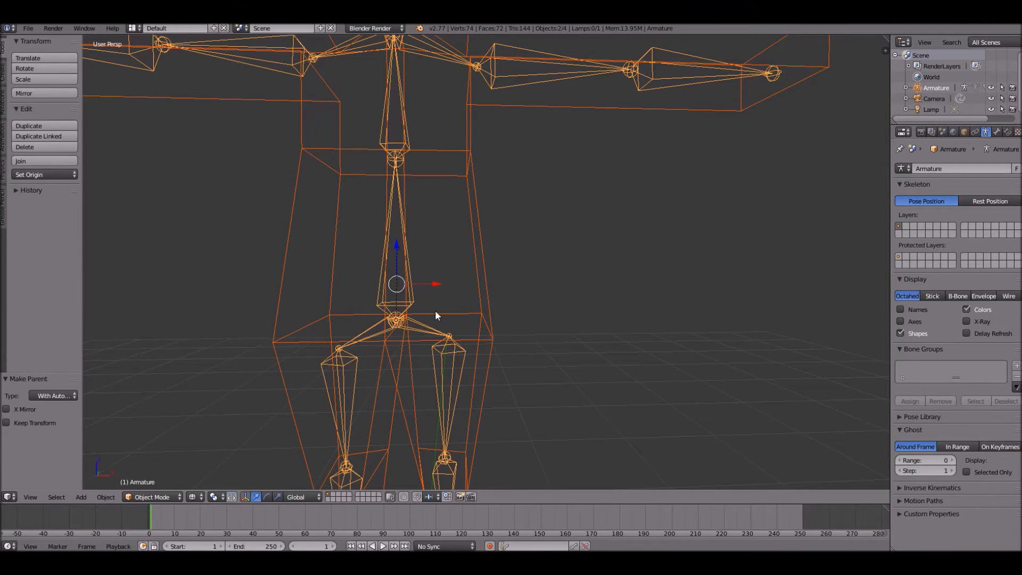
- Select only the armature and switch it to Pose Mode
right_click(414, 318)
click(162, 497)
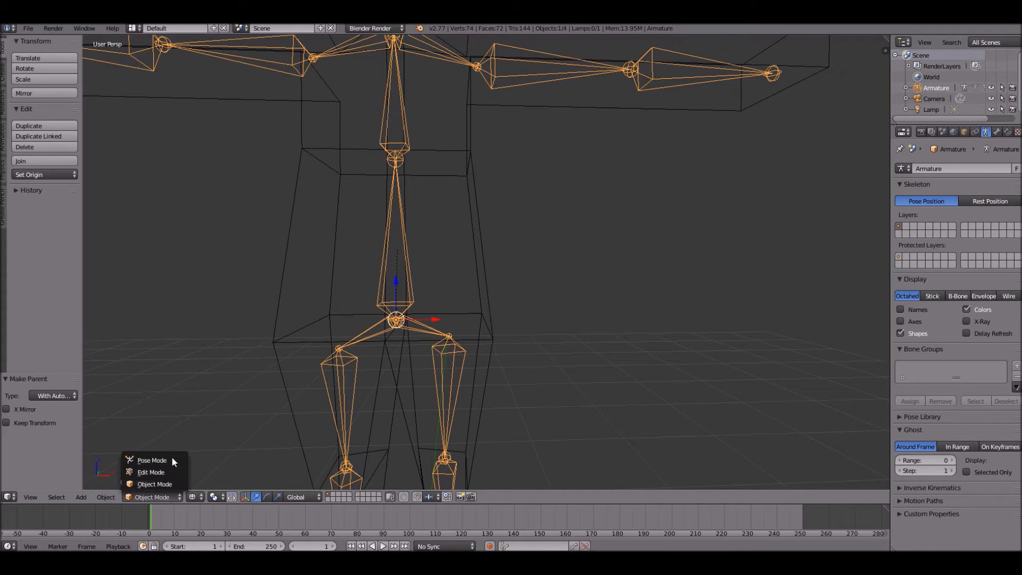
click(140, 498)
click(146, 462)
- Rotate both thigh bones outward so the figure's legs spread apart
shift+middle_drag(315, 369, 349, 303)
right_click(373, 314)
key(r)
right_click(342, 342)
key(r)
click(388, 368)
right_click(481, 354)
key(r)
click(548, 311)
mouse_move(545, 314)
middle_down()
mouse_move(530, 383)
mouse_move(547, 320)
middle_up()
- Rotate the upper arm bone on the positive X side so the arm points steeply upward
shift+middle_drag(567, 212, 543, 314)
right_click(535, 198)
right_click(530, 180)
key(r)
key(r)
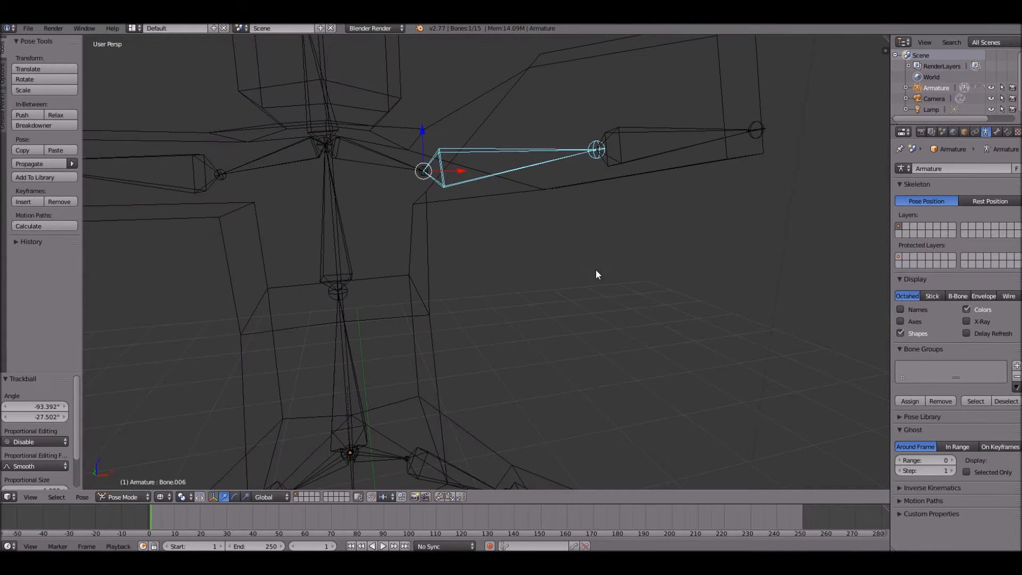
click(681, 179)
scroll(559, 184, down, 4)
key(r)
click(558, 227)
- Rotate the upper arm bone on the negative X side downward by about 54.28° and display the figure in solid shading
right_click(341, 227)
key(r)
click(343, 292)
key(z)
right_click(292, 304)
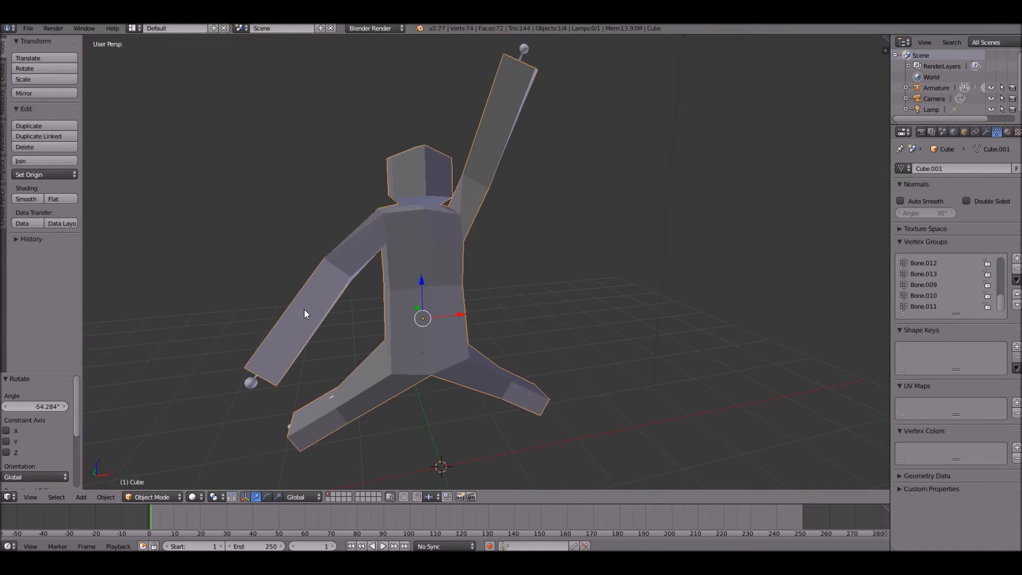
- Rotate the forearm bone on the negative X side freely with trackball rotation to bend the elbow
right_click(304, 309)
key(r)
key(r)
click(466, 175)
- Try further small rotations on the bones of the raised positive X arm
right_click(475, 164)
key(r)
right_click(479, 146)
right_click(489, 104)
key(r)
right_click(493, 109)
right_click(507, 83)
key(r)
right_click(507, 83)
right_click(405, 179)
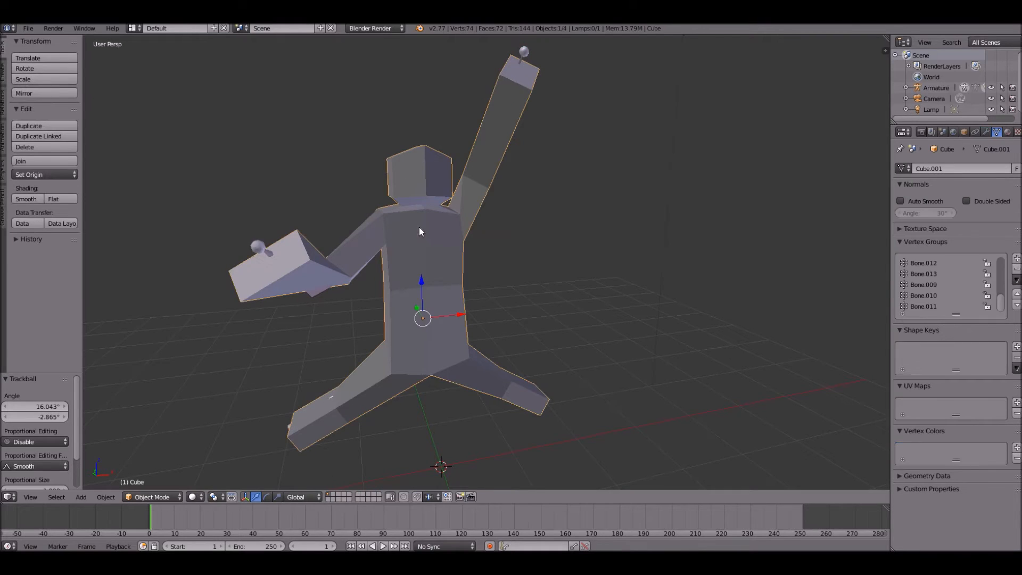
- Tilt the chest bone with trackball rotation in wireframe and view the posed figure in solid shading
key(z)
right_click(426, 250)
key(r)
key(r)
click(447, 285)
key(z)
mouse_move(448, 286)
middle_down()
mouse_move(618, 261)
mouse_move(740, 259)
mouse_move(96, 267)
mouse_move(487, 304)
mouse_move(708, 225)
mouse_move(838, 234)
mouse_move(221, 271)
mouse_move(595, 241)
mouse_move(650, 326)
mouse_move(794, 308)
middle_up()
- Inspect the rigged figure in wireframe and Edit Mode, and select the raised upper arm bone back in Pose Mode
key(z)
key(a)
middle_drag(511, 290, 566, 251)
right_click(510, 311)
key(Tab)
scroll(566, 251, up, 3)
key(a)
scroll(951, 281, up, 5)
key(Tab)
right_click(465, 190)
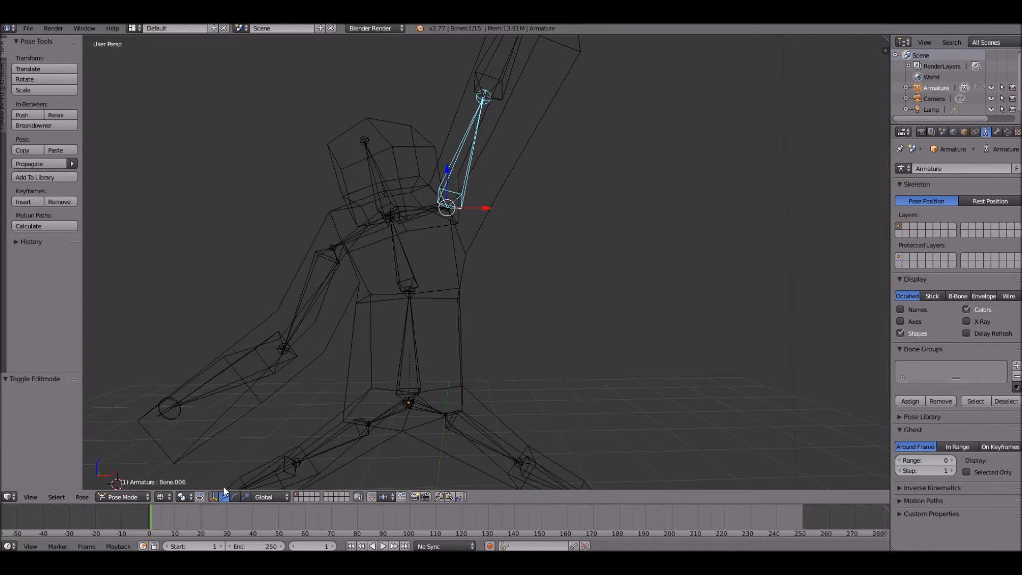
- Rename the selected upper arm bone of the raised arm to ArmBase in the bone properties
scroll(503, 213, up, 1)
click(120, 497)
click(996, 132)
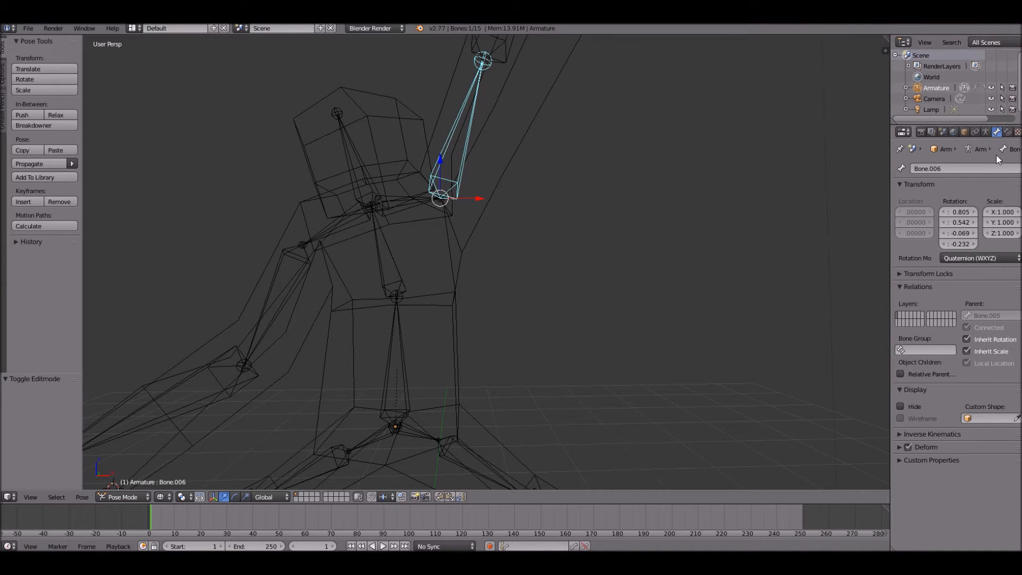
click(937, 168)
key(Caps_Lock)
text(Ar)
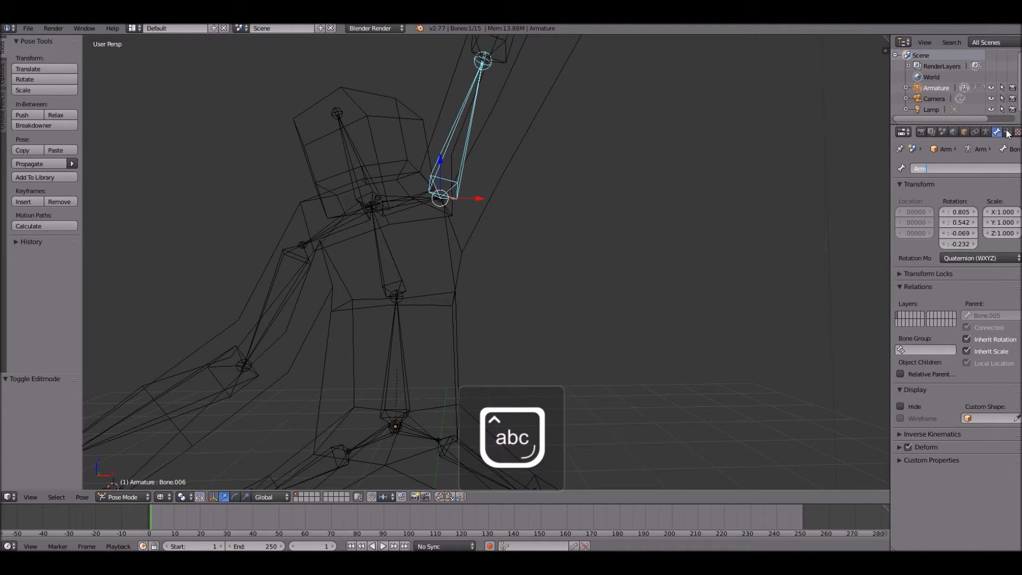
text(m)
key(Caps_Lock)
text(M)
key(Caps_Lock)
text(aswe)
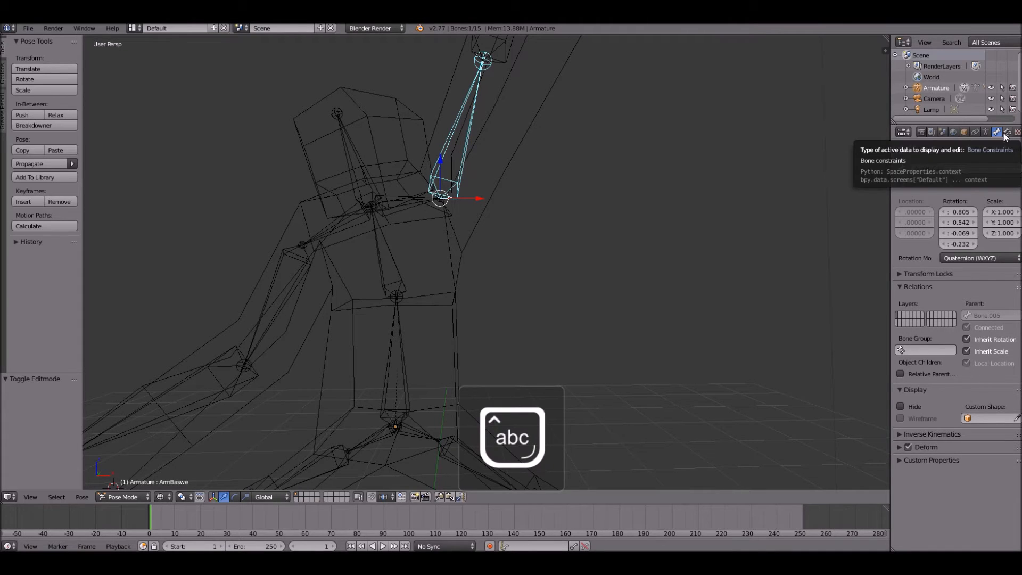
key(Return)
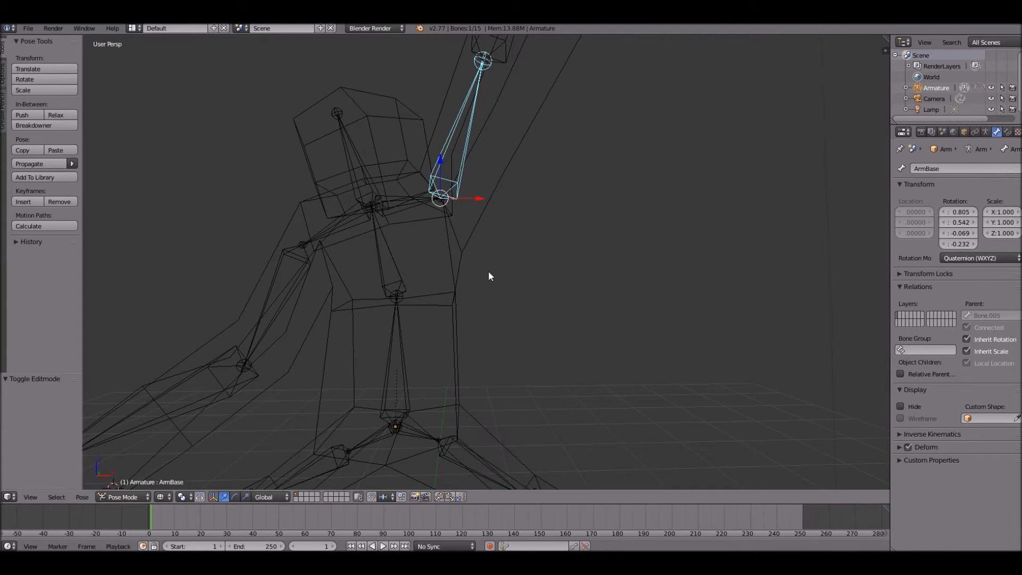
- In the body mesh's Edit Mode, clear the selection and select the vertices belonging to the ArmBase vertex group
right_click(455, 274)
click(997, 132)
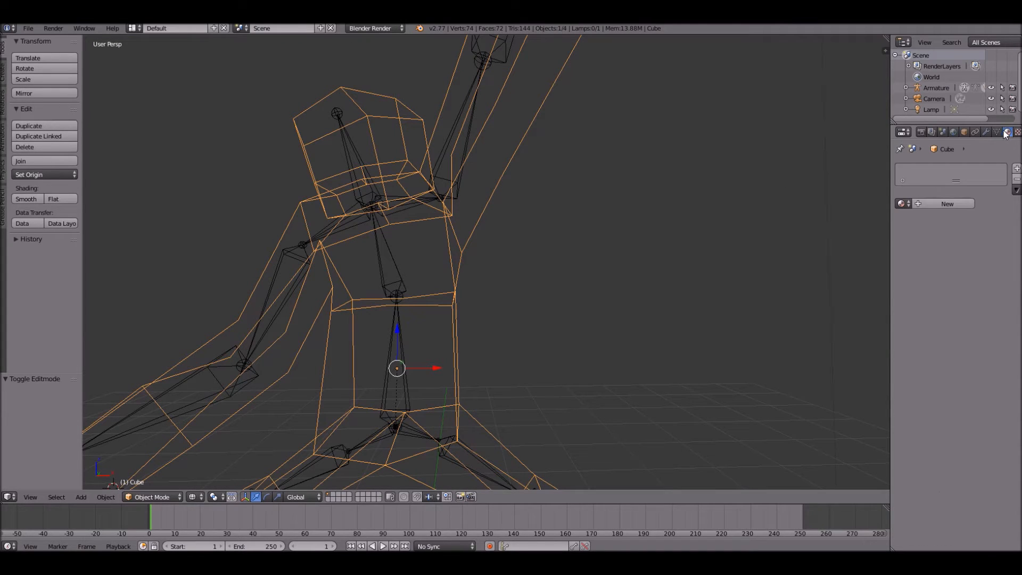
scroll(974, 275, down, 4)
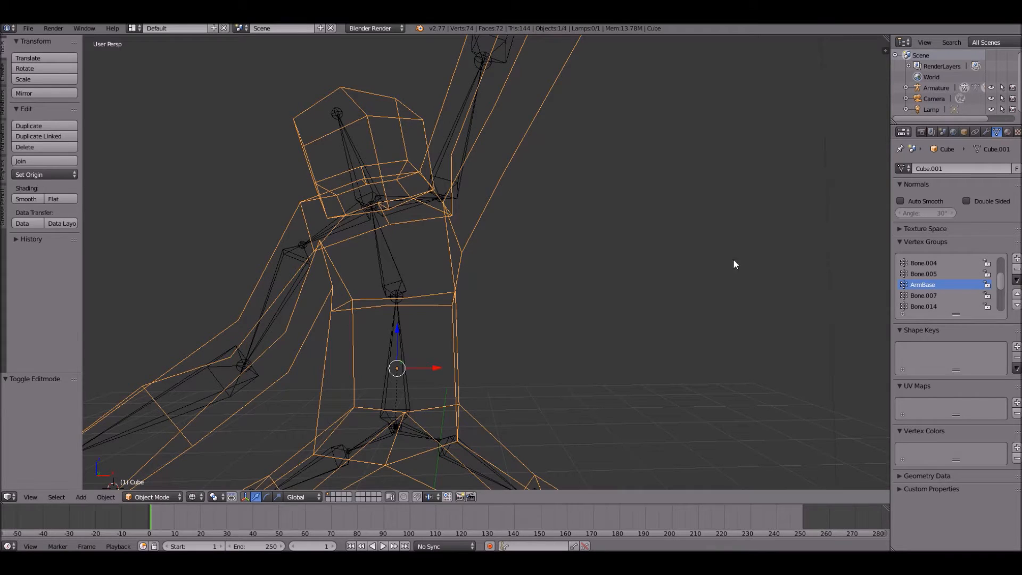
key(Tab)
click(967, 328)
middle_drag(640, 248, 569, 169)
key(a)
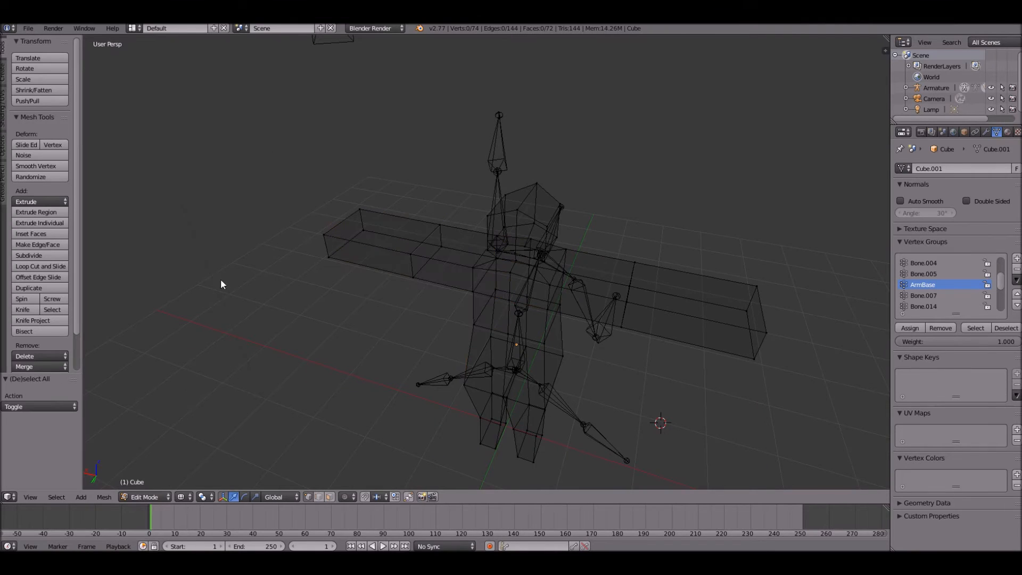
middle_drag(380, 254, 486, 250)
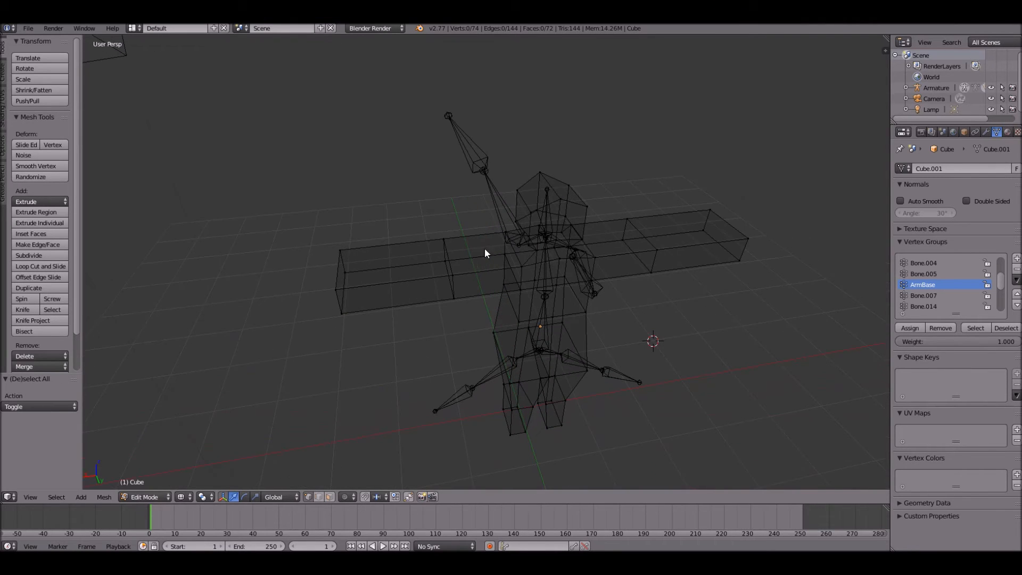
click(989, 330)
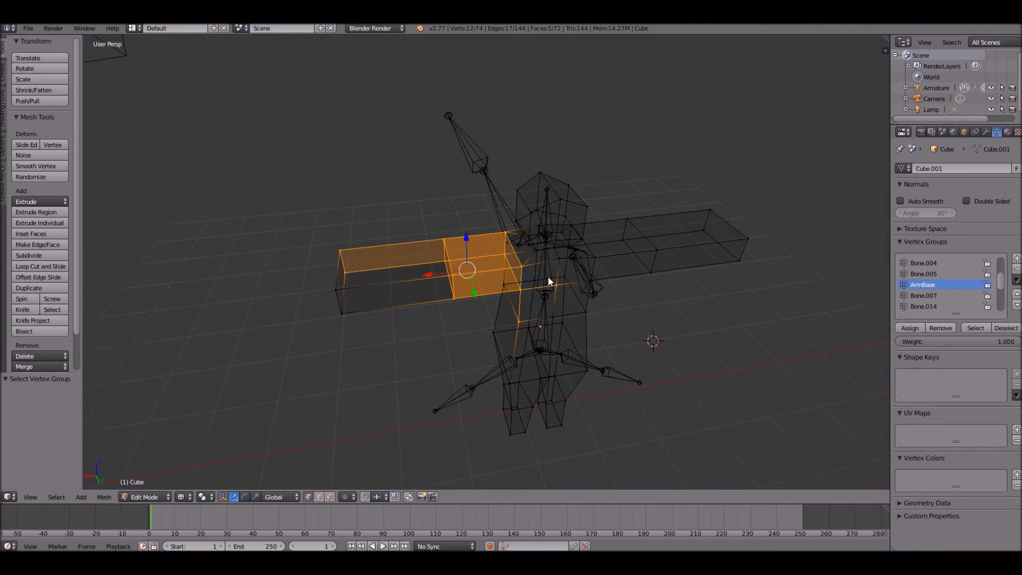
- Add the missing end vertices of that arm to the selection, assign them to the ArmBase vertex group, and return to Object Mode
scroll(549, 277, up, 2)
key(b)
drag(224, 190, 411, 430)
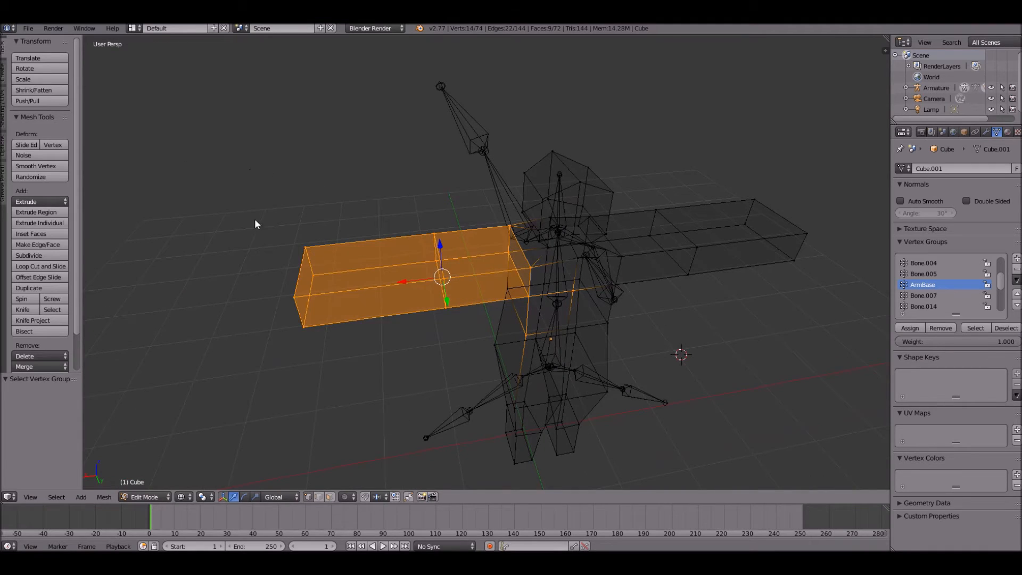
shift+right_click(296, 300)
shift+right_click(308, 327)
shift+right_click(306, 326)
shift+right_click(298, 301)
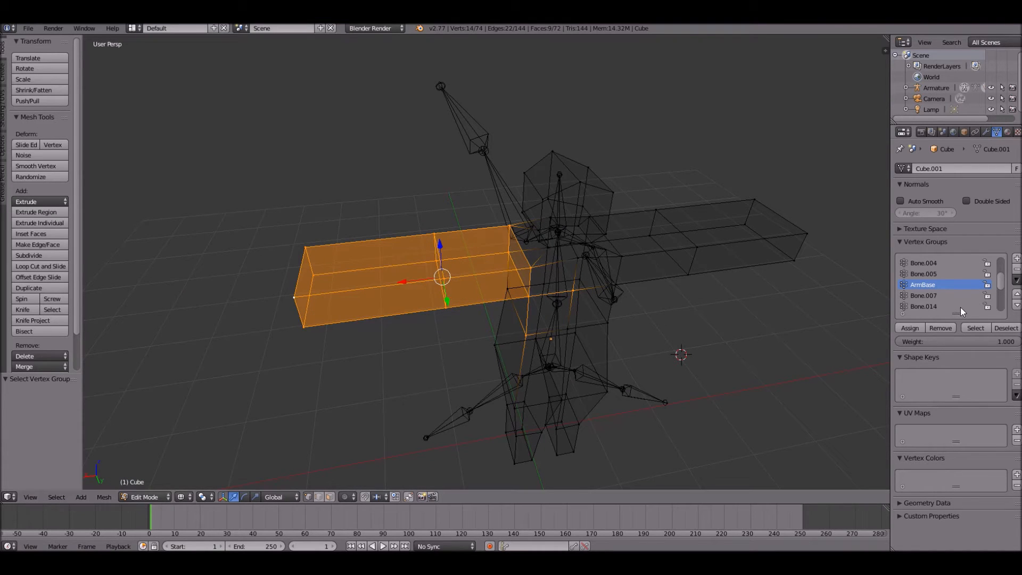
click(899, 328)
key(Tab)
middle_drag(772, 322, 447, 275)
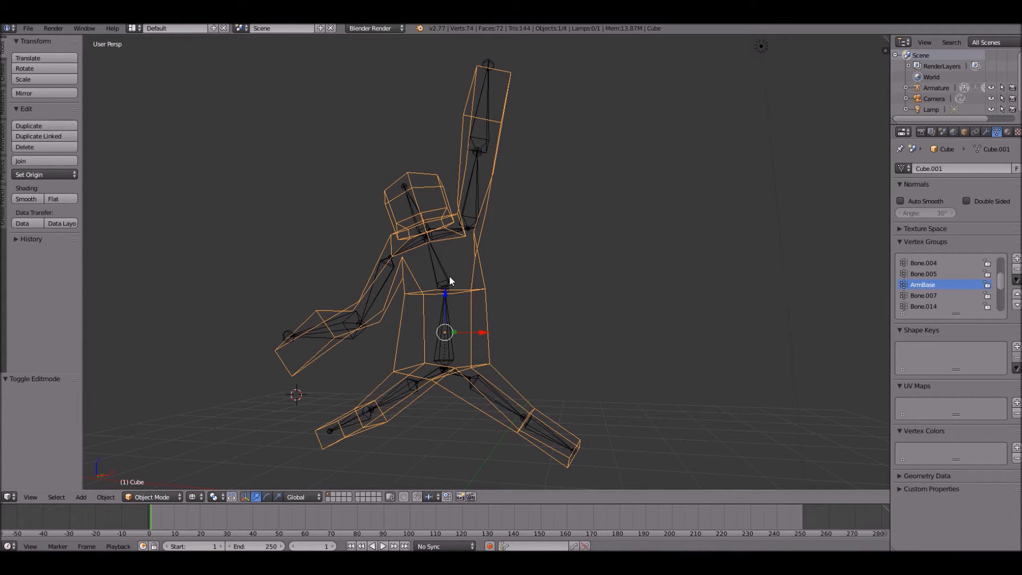
- Select the armature's chest bone in Pose Mode and try tilting it with trackball rotation
middle_drag(456, 278, 358, 253)
right_click(433, 271)
scroll(440, 235, up, 5)
middle_drag(440, 236, 337, 289)
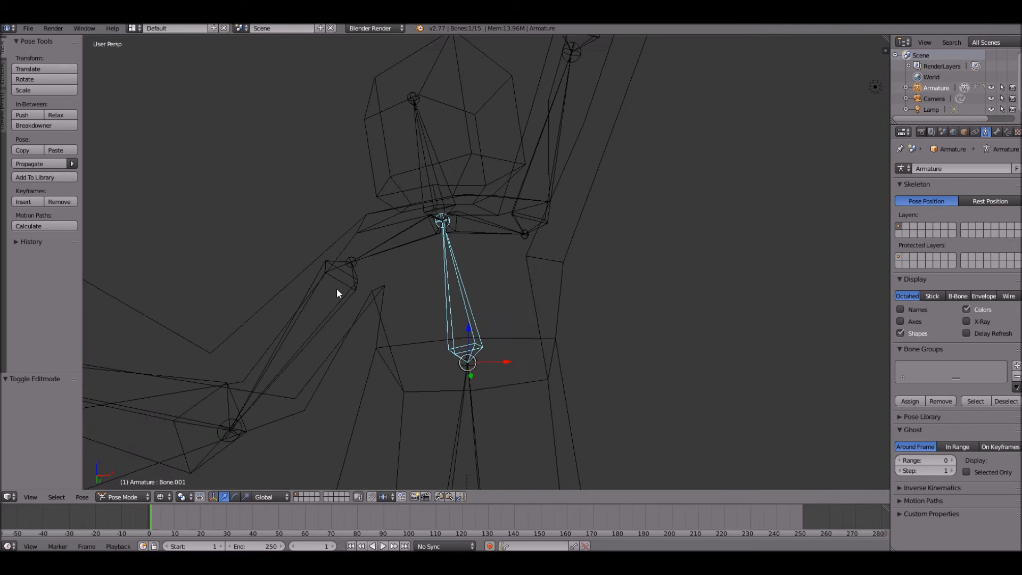
click(117, 498)
middle_drag(481, 318, 577, 267)
key(r)
key(r)
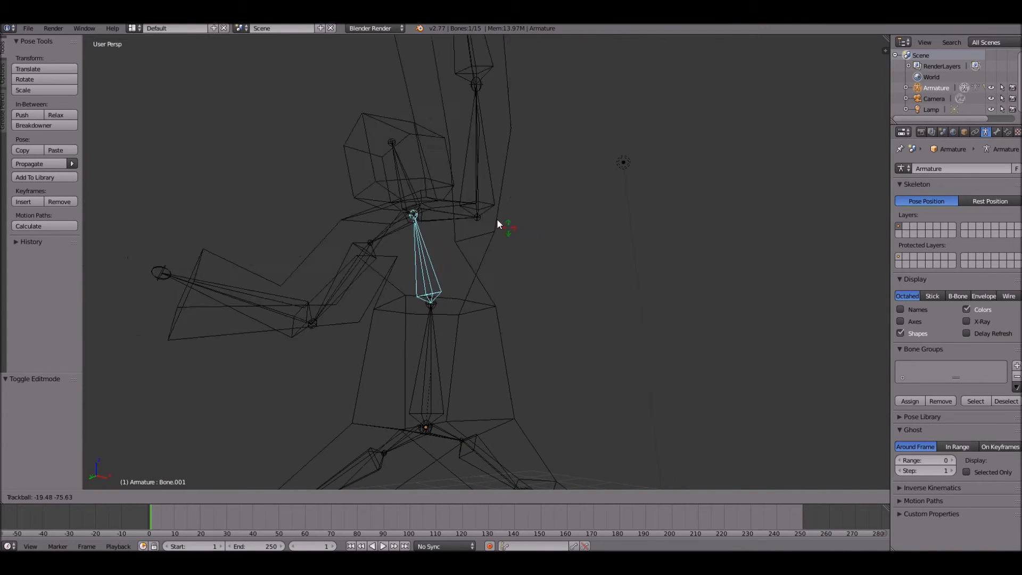
click(602, 215)
middle_drag(603, 215, 619, 199)
- Select the ArmBase bone and try rotating the raised arm with it
right_click(537, 162)
key(r)
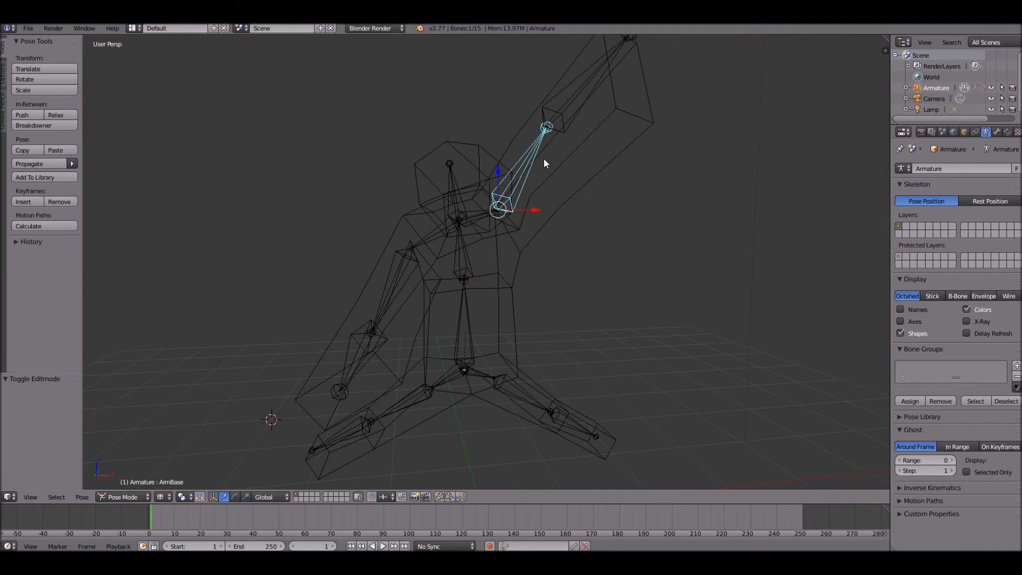
right_click(569, 290)
middle_drag(570, 289, 525, 144)
middle_drag(523, 142, 533, 156)
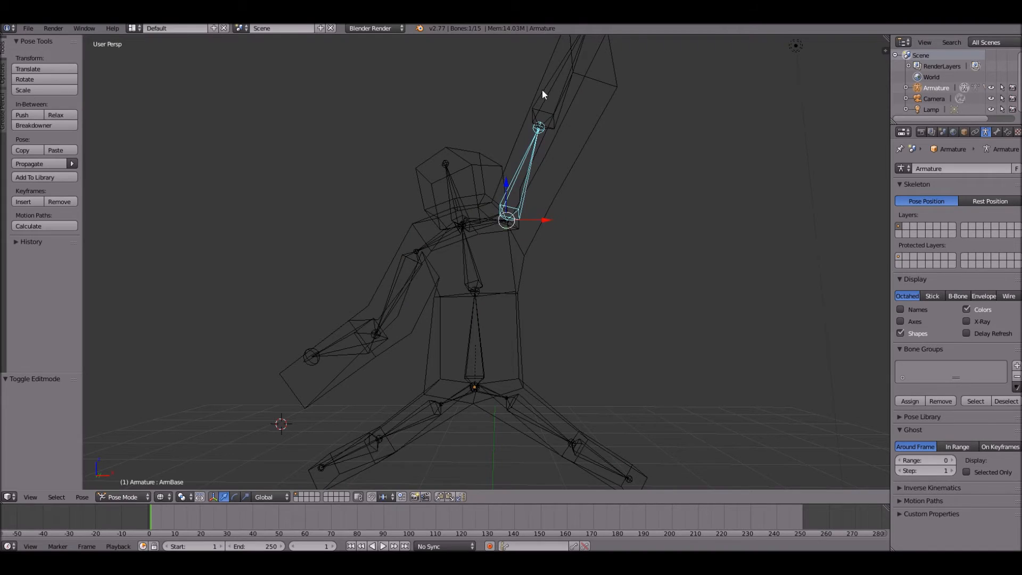
key(r)
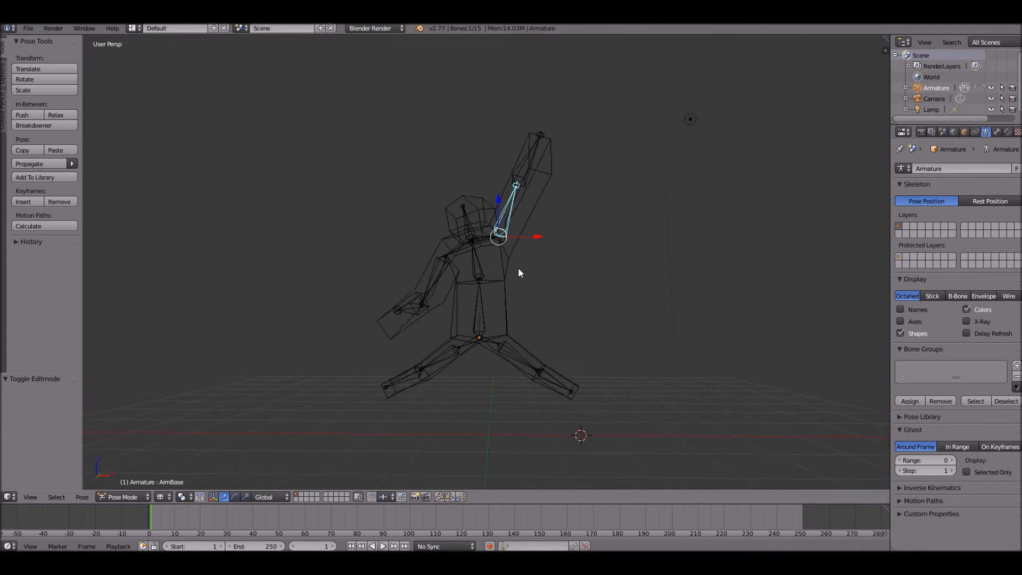
scroll(518, 273, up, 3)
- Start saving the Blender file and browse to the Assets folder of Tutorial Projects inside Documents\Unity Games
click(28, 28)
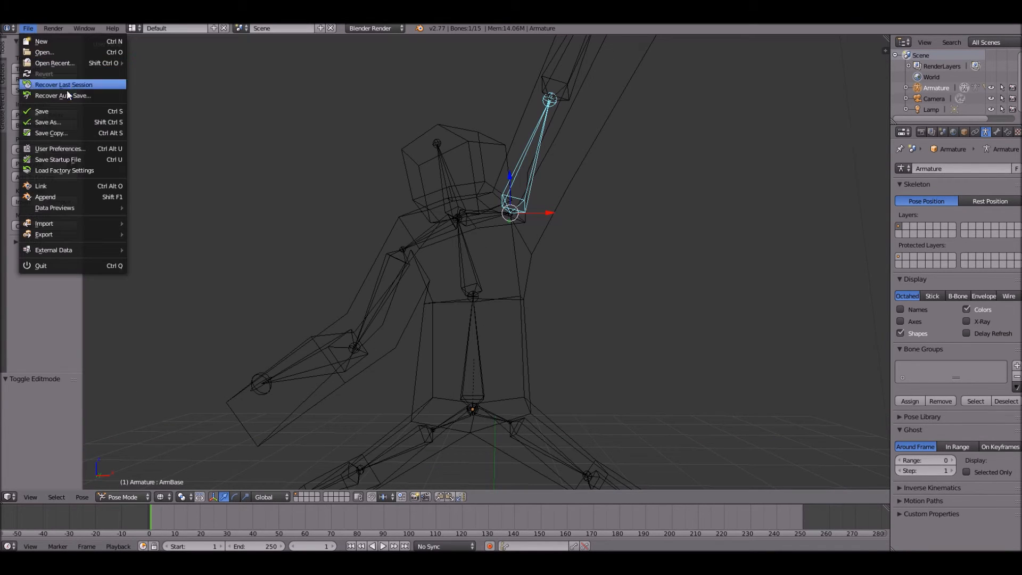
click(46, 112)
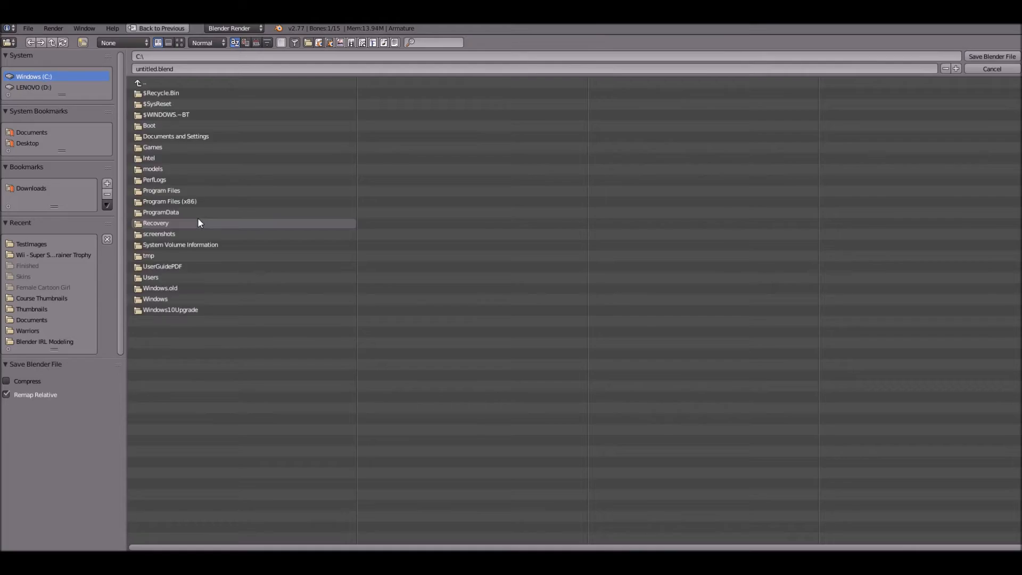
click(48, 133)
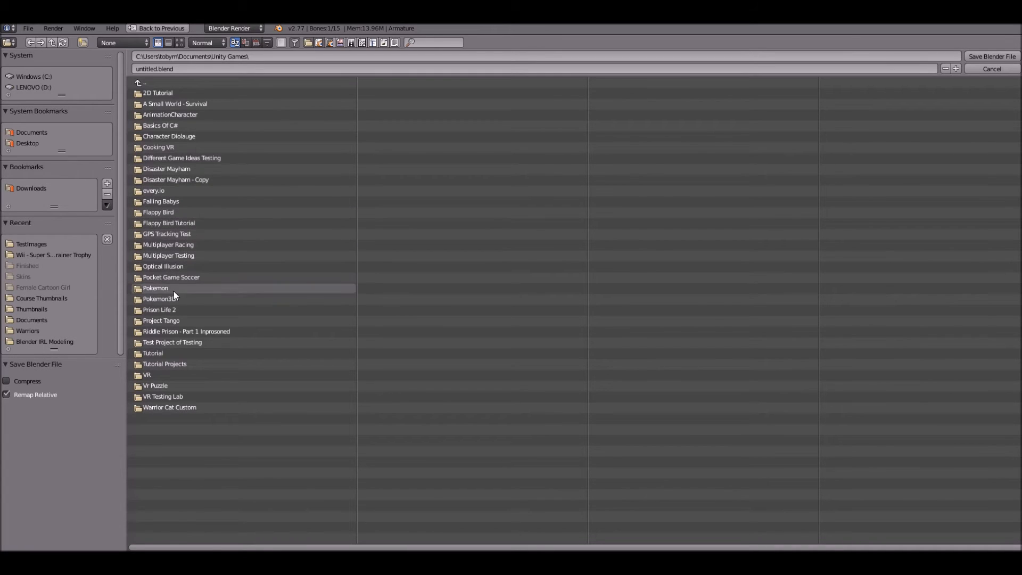
click(170, 355)
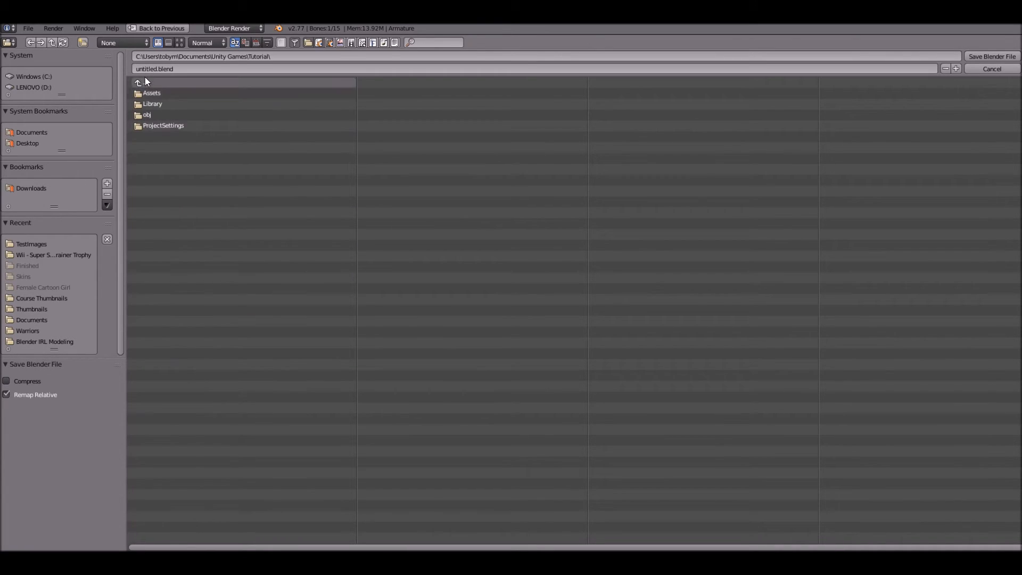
click(145, 82)
click(158, 361)
click(157, 93)
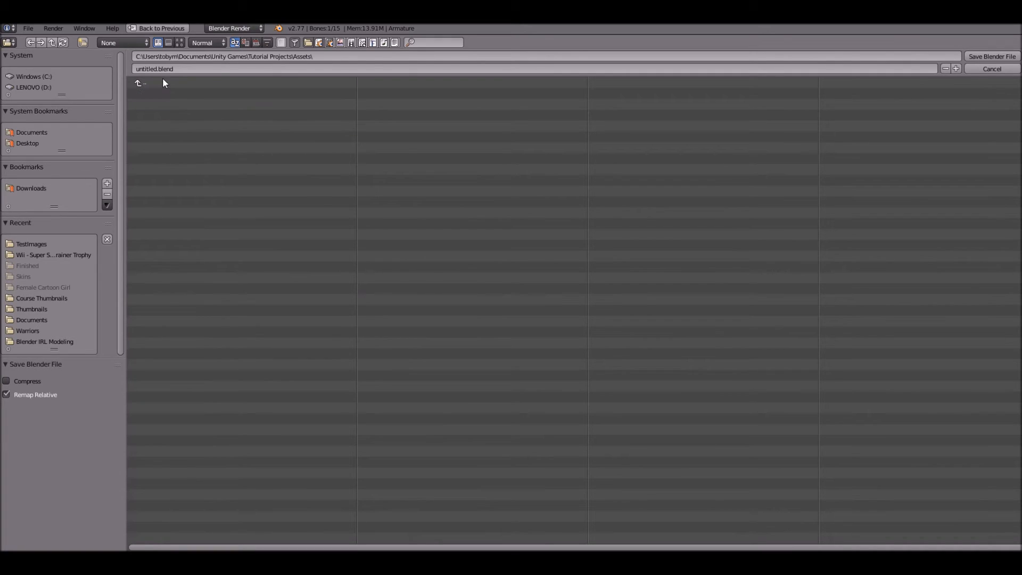
- Name the file Human Bone Testing and save it in the Assets folder
click(169, 66)
key(Caps_Lock)
text(H)
key(Caps_Lock)
text(uman Bone Testin)
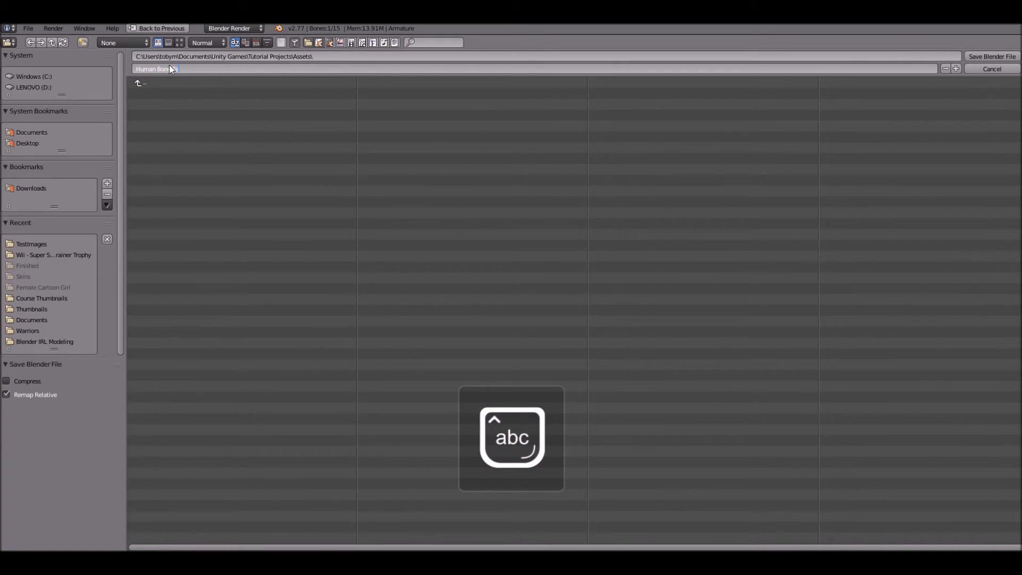
text(g)
key(Return)
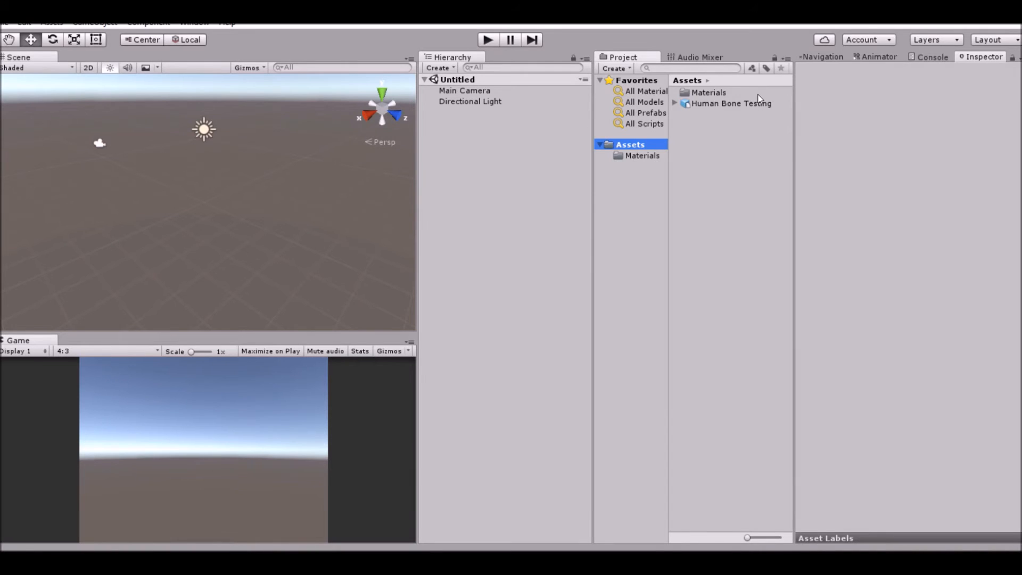
- Switch to Unity and place the Human Bone Testing model from the project assets into the scene
click(759, 103)
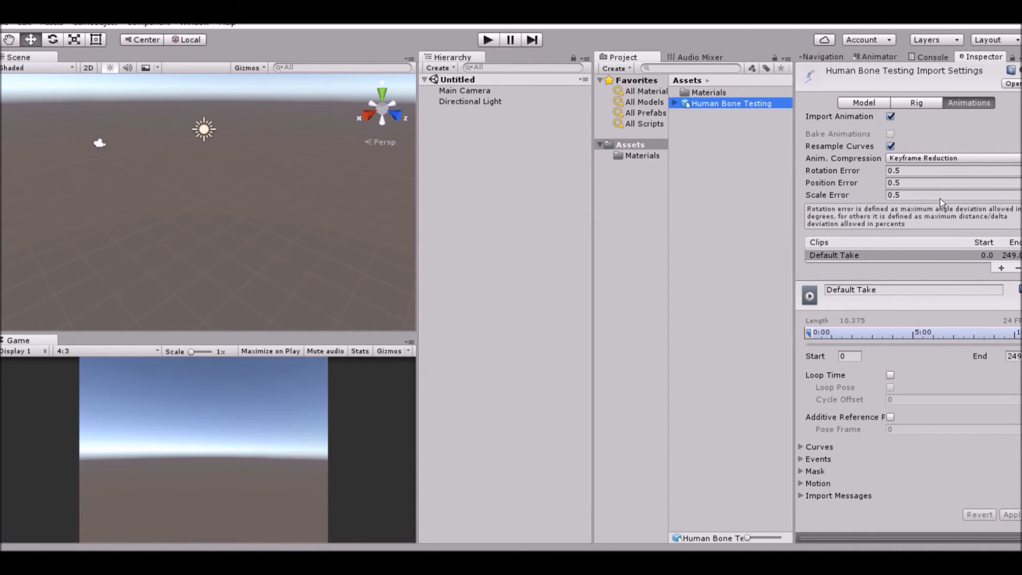
drag(737, 101, 368, 157)
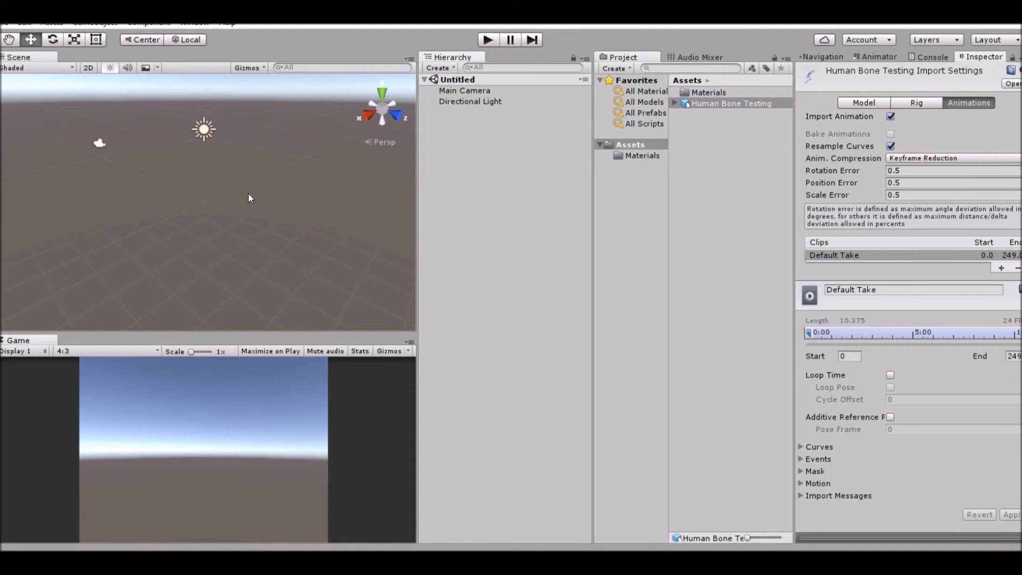
drag(292, 199, 116, 111)
scroll(117, 110, down, 5)
- Expand the model's Armature hierarchy, select its first Bone, and try rotating it with the Rotate tool
click(435, 101)
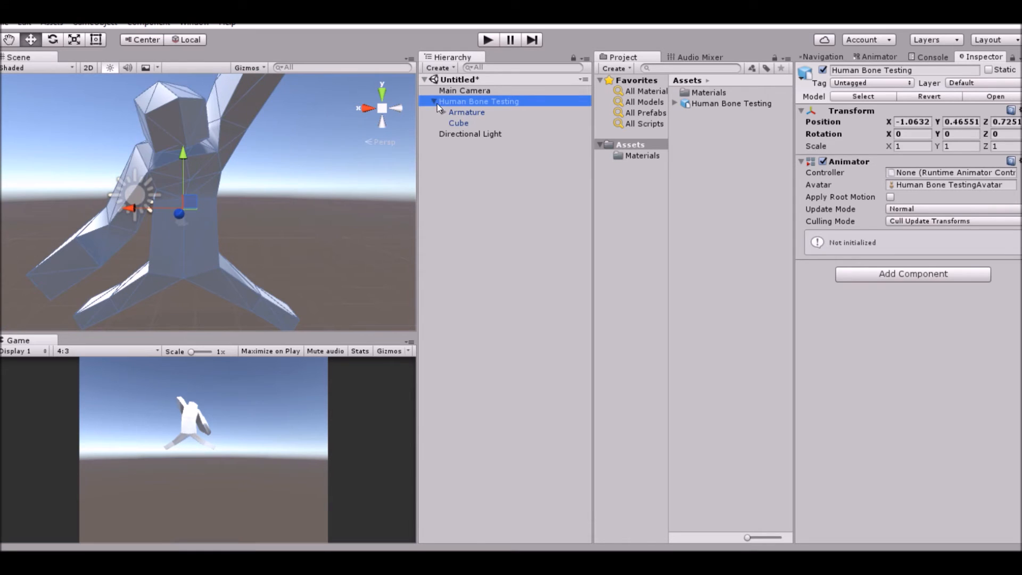
click(443, 111)
click(469, 123)
click(74, 40)
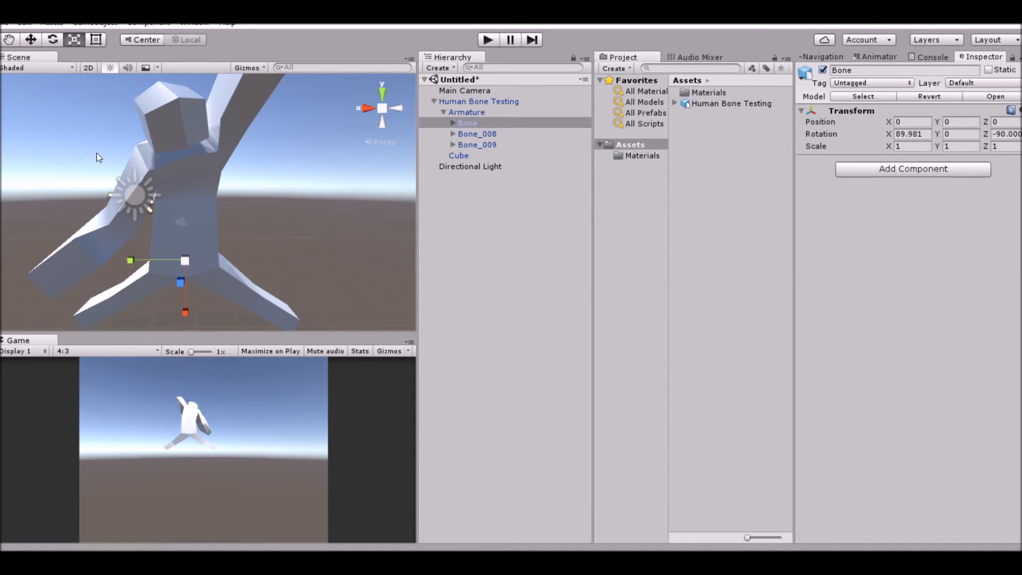
click(51, 39)
drag(142, 219, 232, 199)
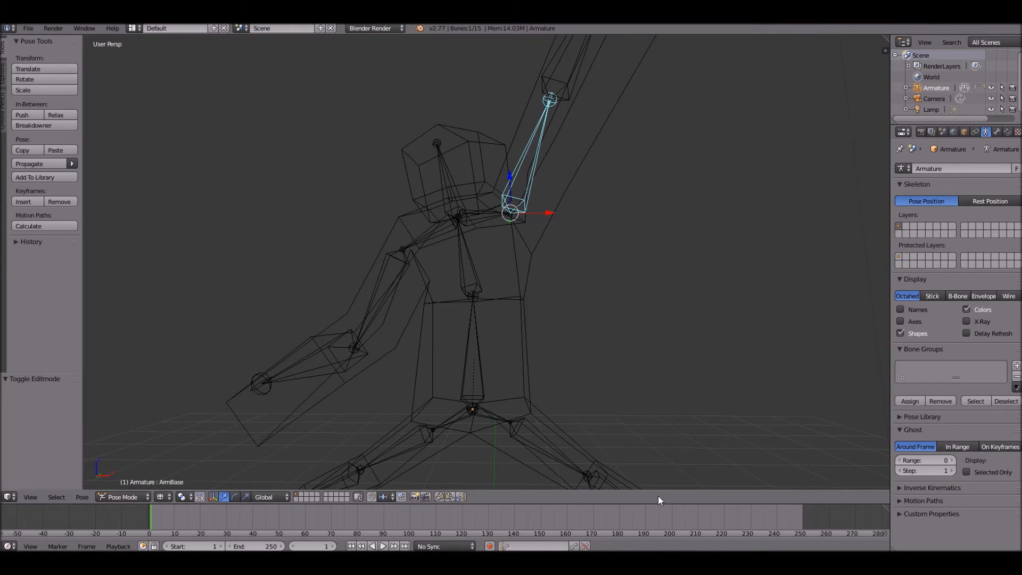
- Switch back to Blender, select all the armature's bones, and clear all their pose transforms
middle_drag(504, 324, 417, 318)
key(a)
click(82, 497)
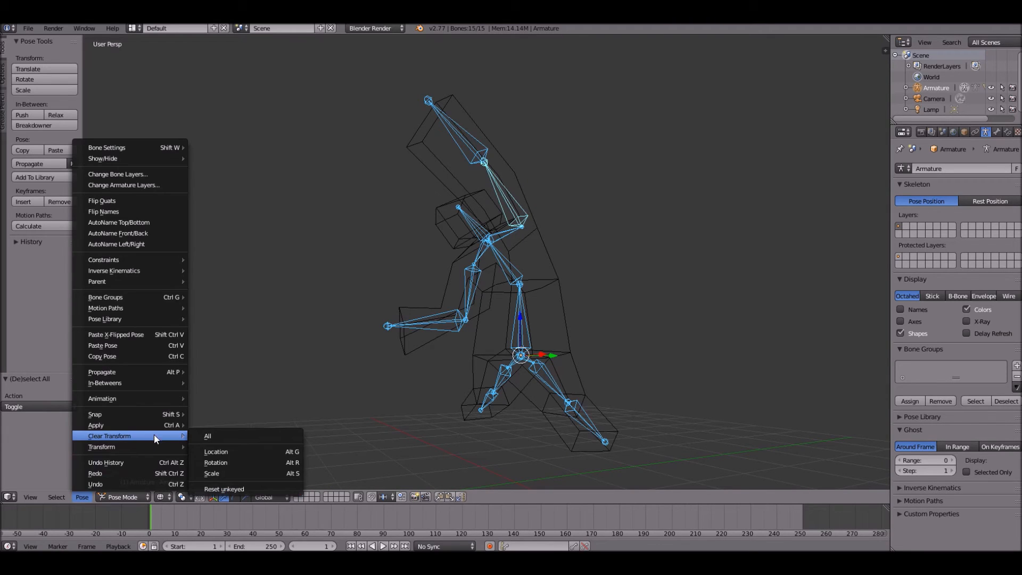
scroll(101, 510, down, 1)
click(91, 498)
mouse_move(152, 436)
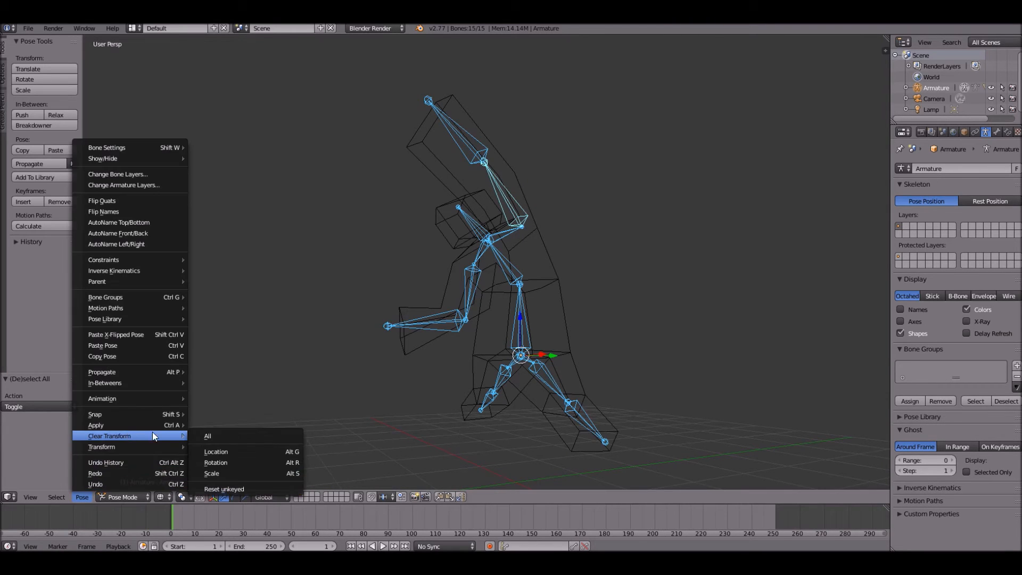
click(210, 434)
- Select the chest bone and try tilting the upper body with plain and trackball rotation
middle_drag(286, 421, 551, 241)
right_click(462, 251)
key(r)
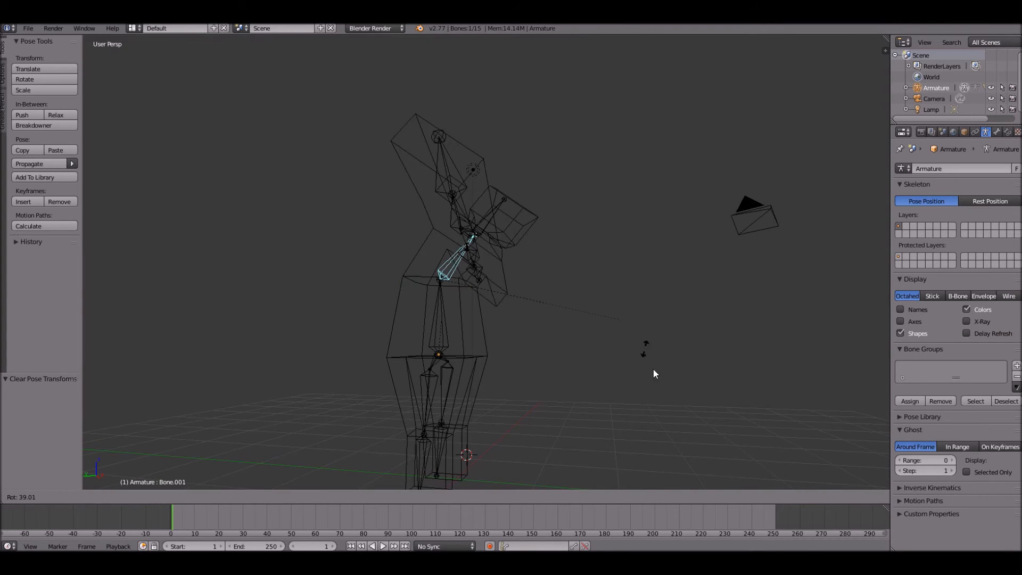
click(613, 338)
key(r)
key(r)
click(574, 305)
- Switch the figure to solid shading and try further rotations of the chest bone
middle_drag(522, 315, 344, 332)
key(z)
key(r)
click(598, 272)
key(r)
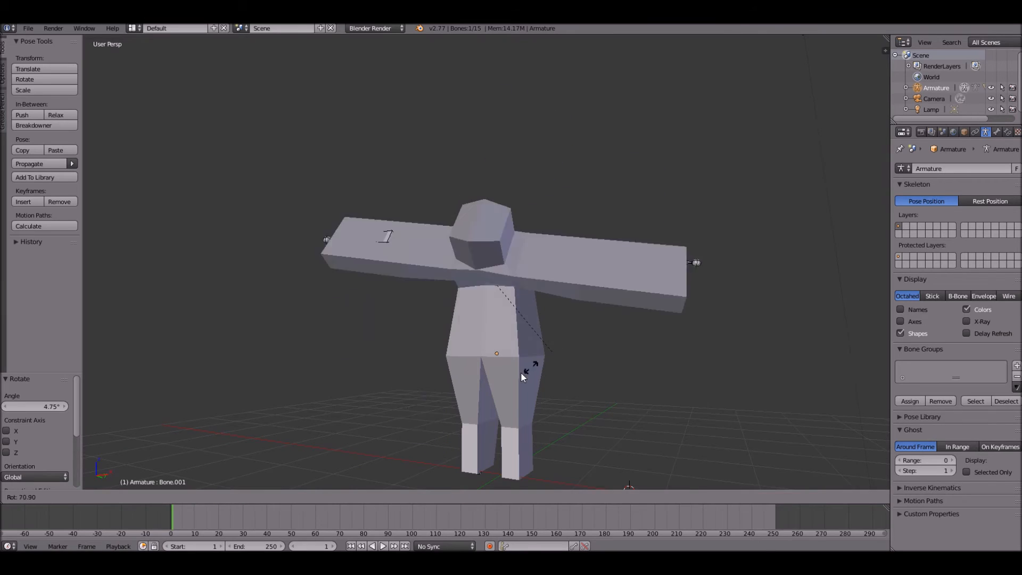
right_click(531, 287)
- Undo the chest bone rotations and select all the bones of the armature
key(ctrl+z)
key(ctrl+z)
key(ctrl+z)
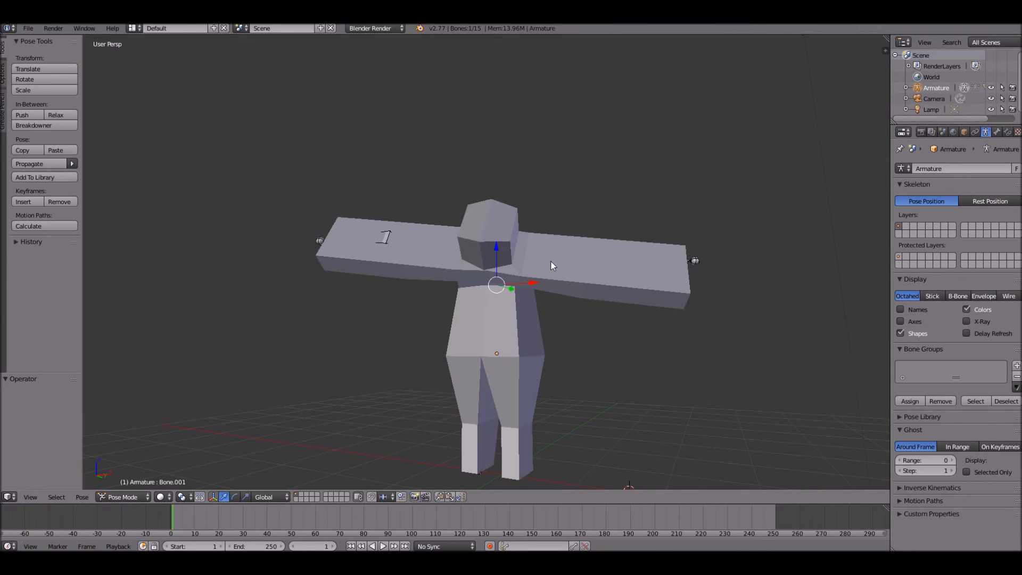
key(i)
key(a)
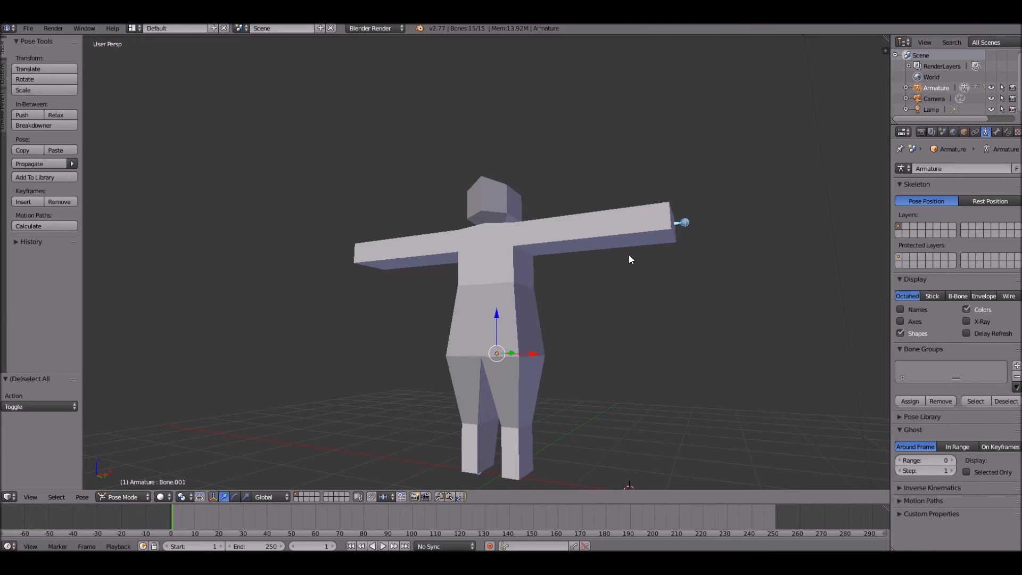
- Insert LocRot keyframes for all the armature's bones on the first few frames, starting at frame 1
key(i)
click(517, 266)
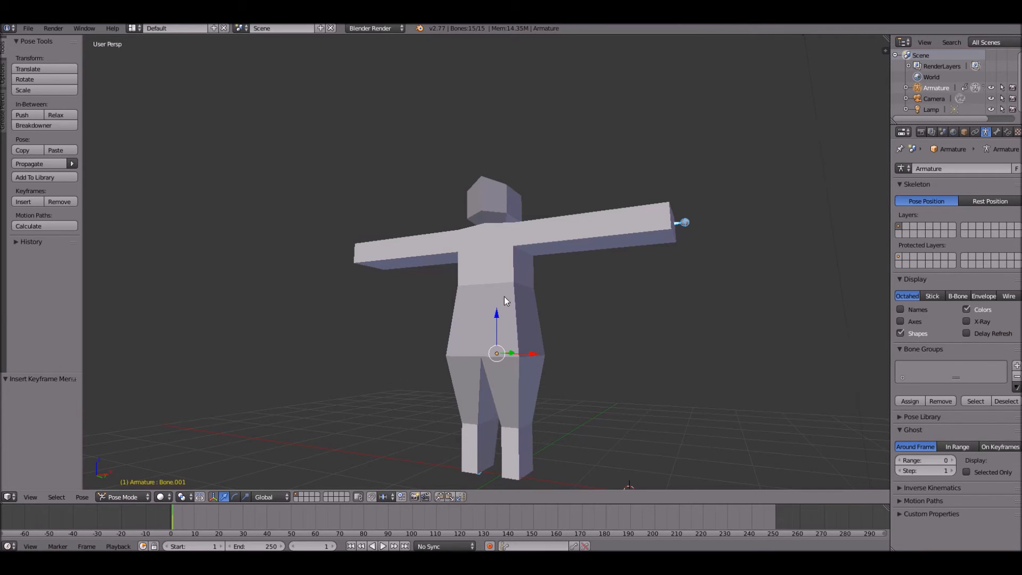
key(Right)
key(i)
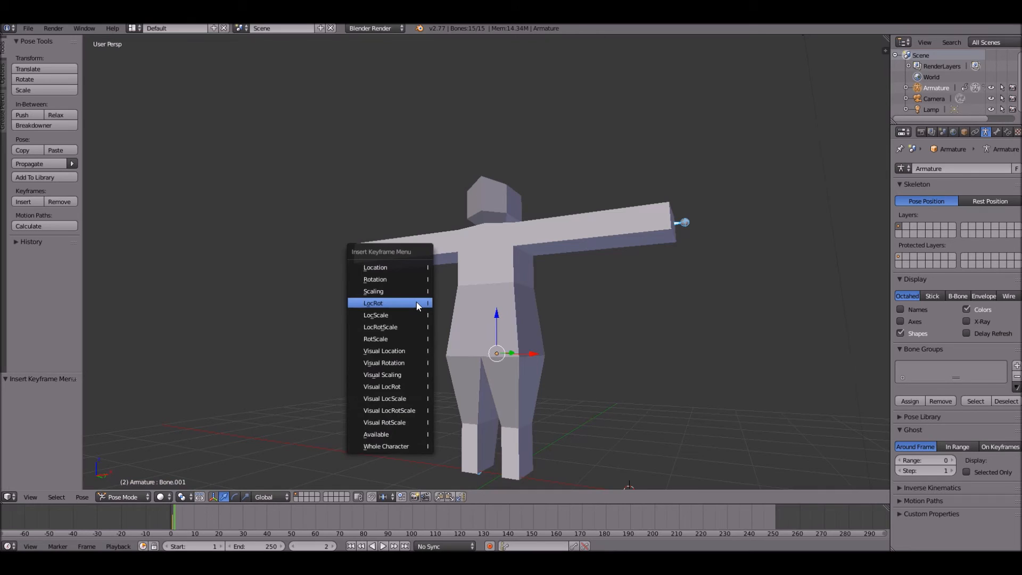
click(416, 302)
key(Right)
key(i)
click(570, 322)
- Go to frame 10, switch to wireframe shading, and rotate the chest bone to tilt the upper body sideways
drag(186, 518, 195, 519)
middle_drag(346, 398, 389, 385)
key(z)
middle_drag(420, 344, 423, 292)
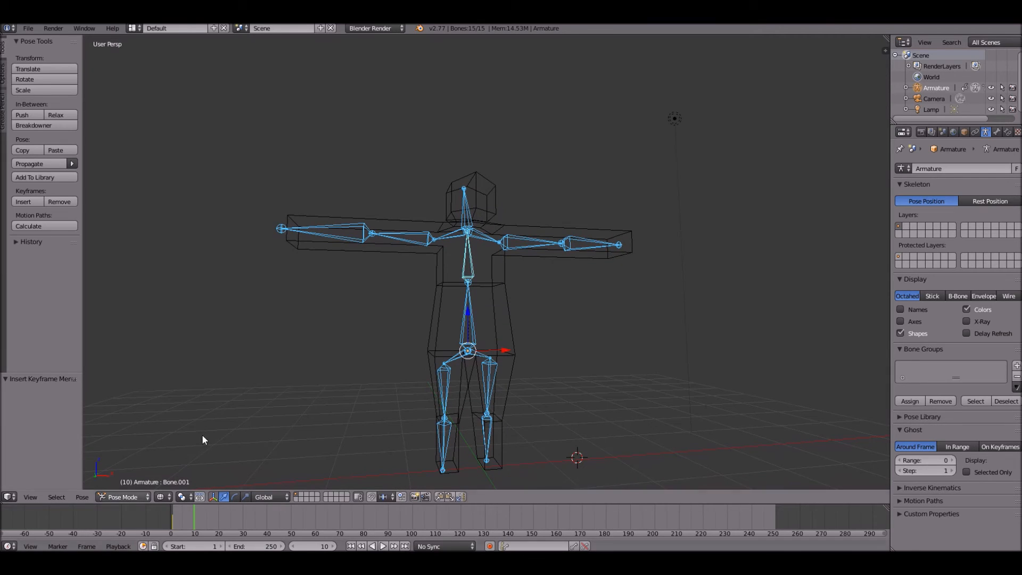
right_click(471, 275)
scroll(475, 247, up, 2)
key(r)
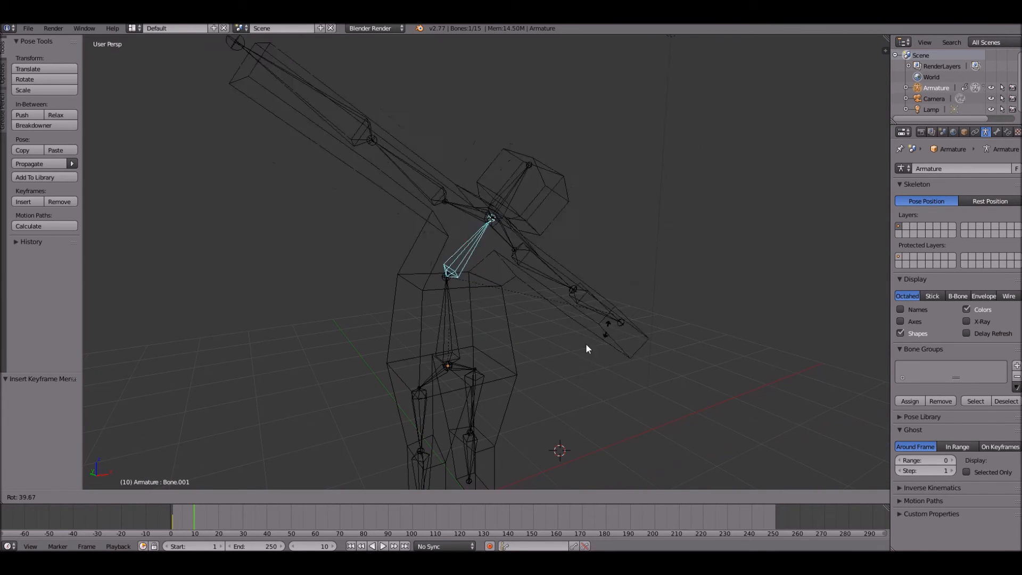
click(575, 352)
- Rotate the thigh bone Bone.012 to swing the leg outwards, switch to solid shading, and refine the pose with trackball rotation
middle_drag(552, 362, 465, 331)
right_click(422, 424)
key(r)
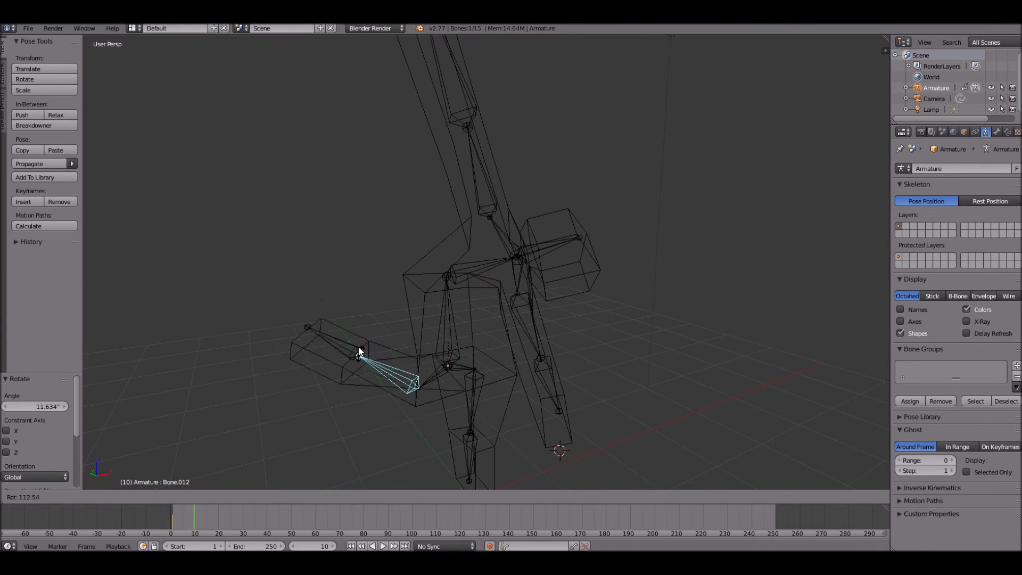
click(358, 383)
mouse_move(358, 382)
middle_down()
mouse_move(340, 359)
mouse_move(483, 323)
mouse_move(558, 340)
mouse_move(633, 278)
middle_up()
key(z)
key(r)
key(r)
click(669, 267)
- Select all the bones and insert a LocRot keyframe at frame 10
key(a)
key(a)
key(i)
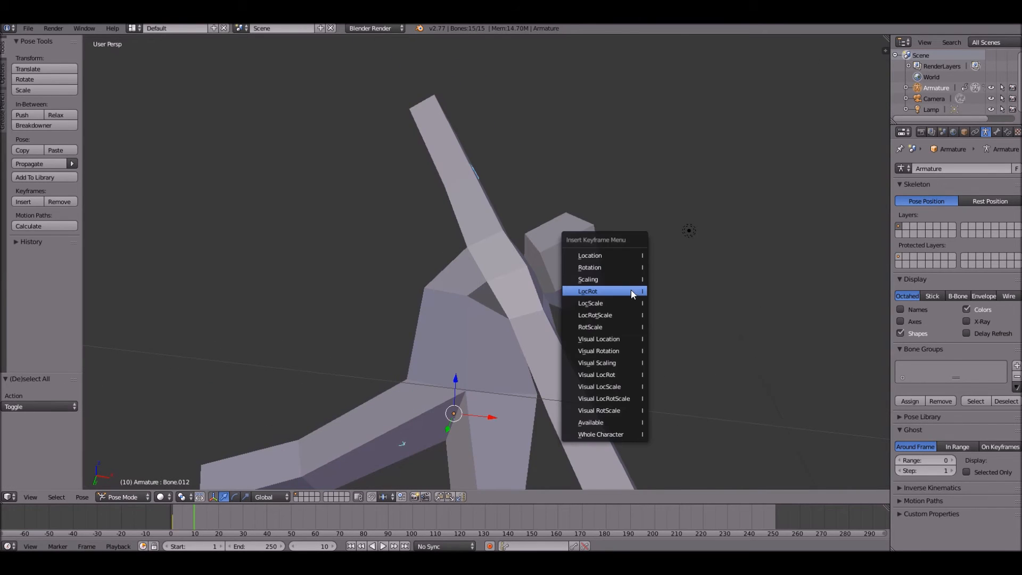
click(633, 294)
- Go to frame 20 in wireframe shading and rotate the other thigh bone, Bone.010, by about -122° to raise that leg
click(221, 513)
key(z)
right_click(479, 448)
key(r)
click(530, 420)
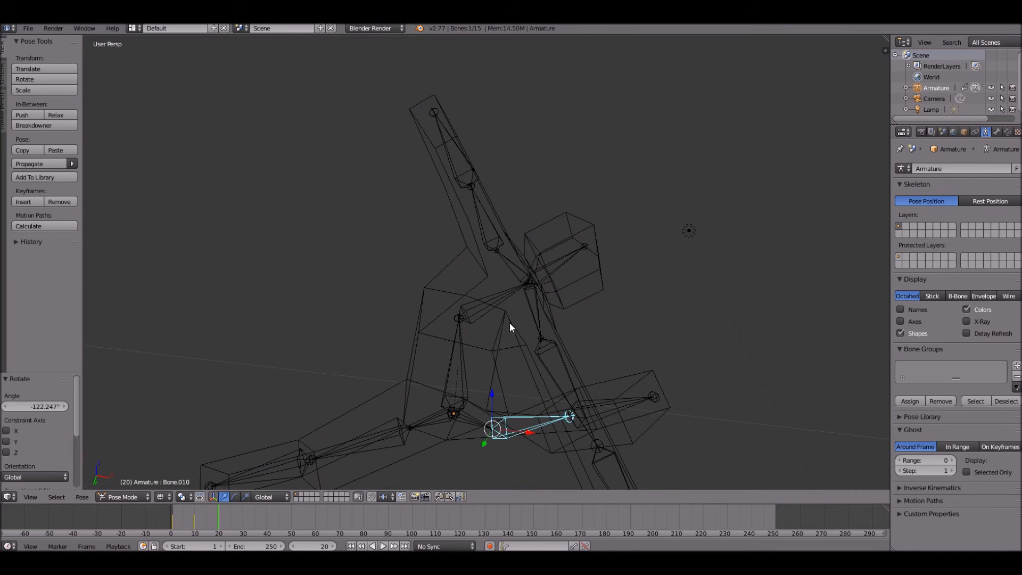
- Rotate the chest bone about -68° to bring the torso upright, and tilt the head bone with trackball rotation
right_click(508, 292)
key(r)
click(446, 224)
right_click(462, 196)
right_click(452, 206)
key(r)
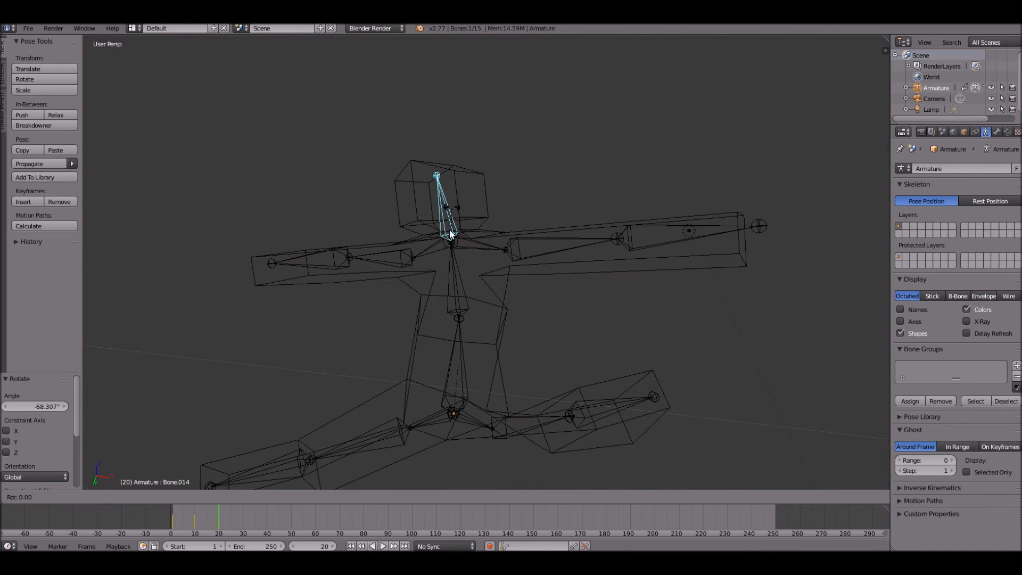
key(r)
click(464, 296)
- Return to solid shading, select all the bones, and insert a LocRot keyframe at frame 20
key(a)
key(z)
key(a)
key(i)
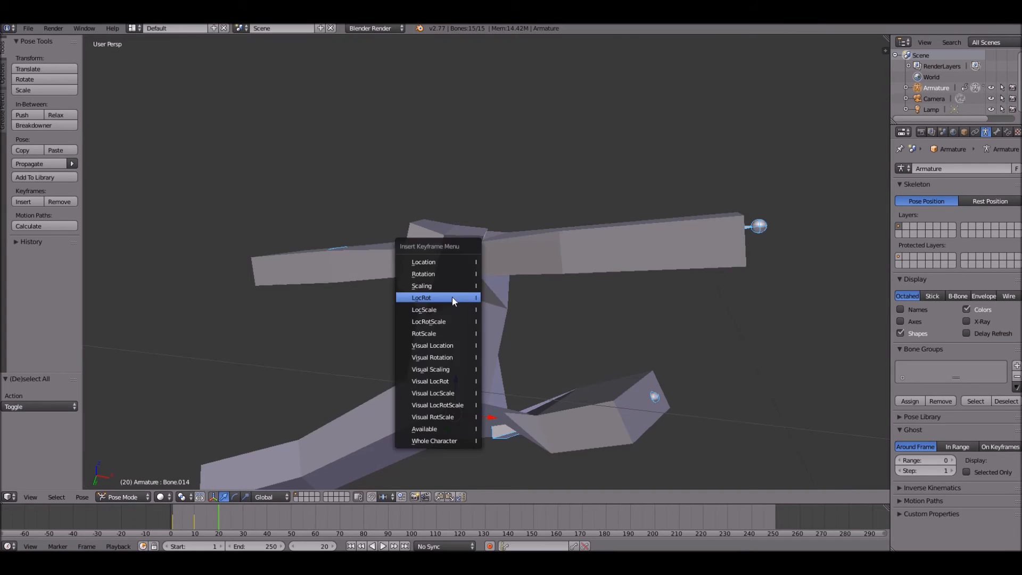
click(452, 296)
- Play the animation from before frame 1 and view the figure's movement from a distance, stopping playback at the end
click(161, 532)
key(alt+a)
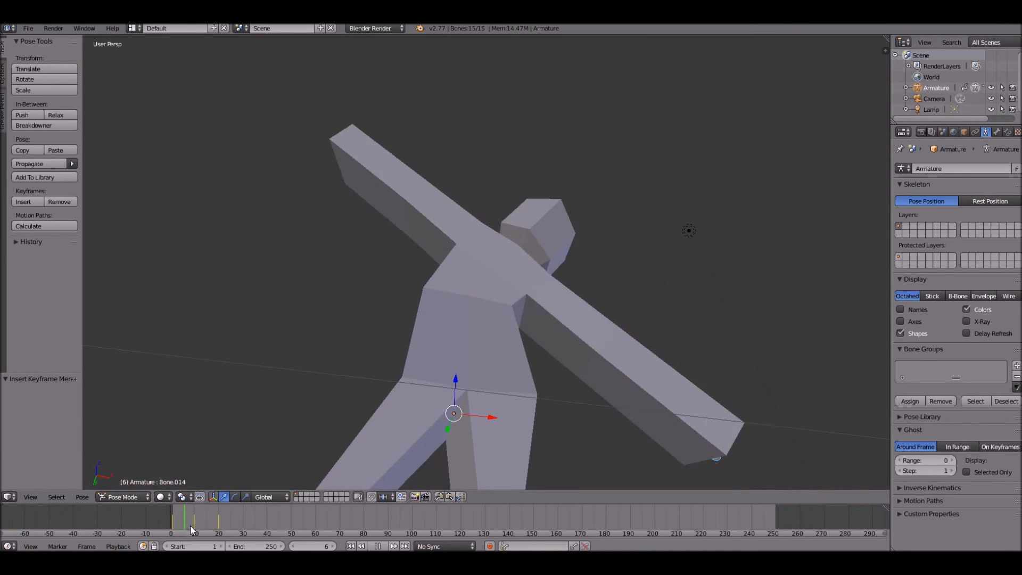
click(148, 537)
scroll(310, 390, down, 6)
key(alt+a)
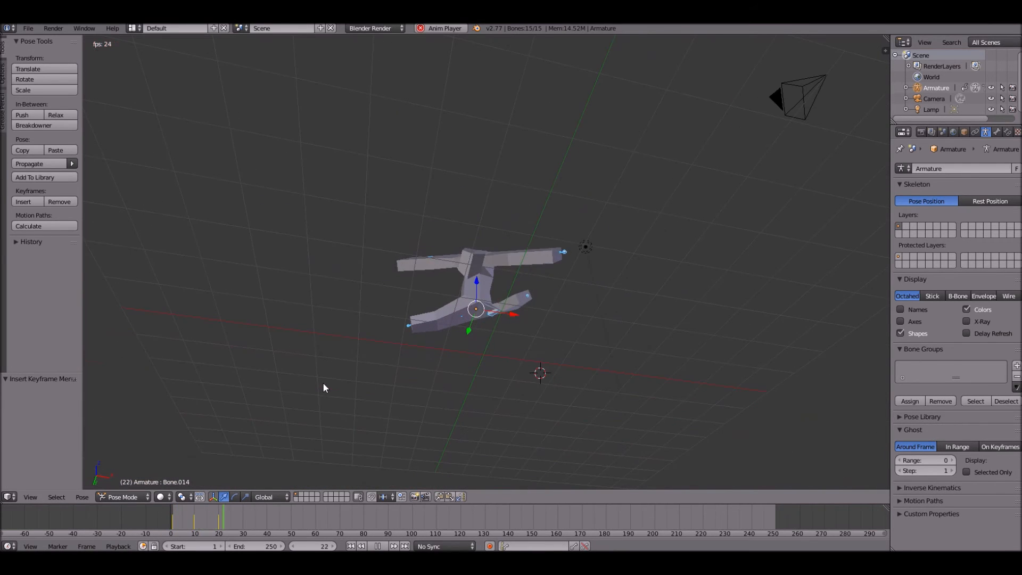
middle_drag(321, 403, 313, 432)
click(154, 515)
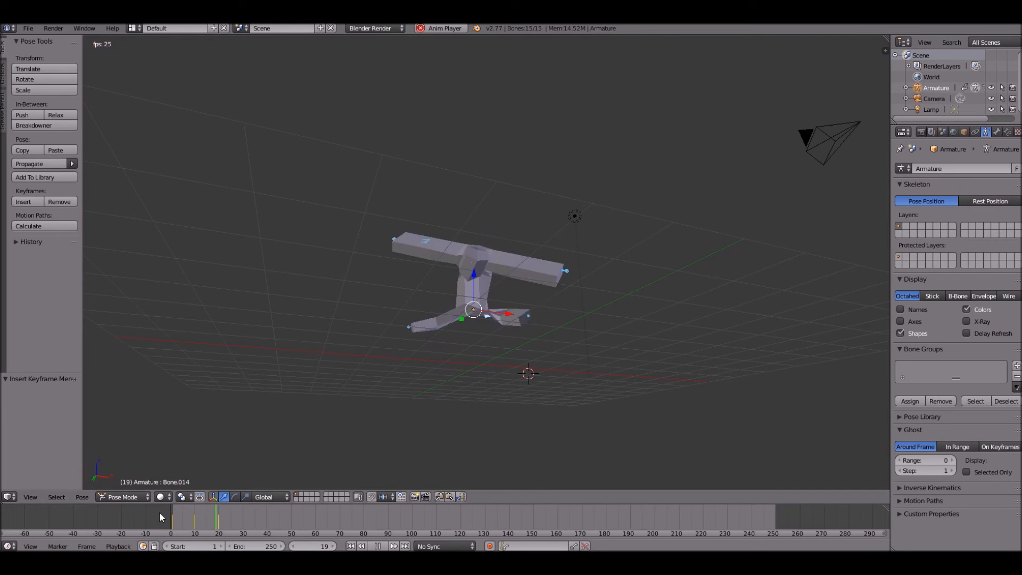
key(Escape)
scroll(191, 187, down, 3)
scroll(268, 207, up, 5)
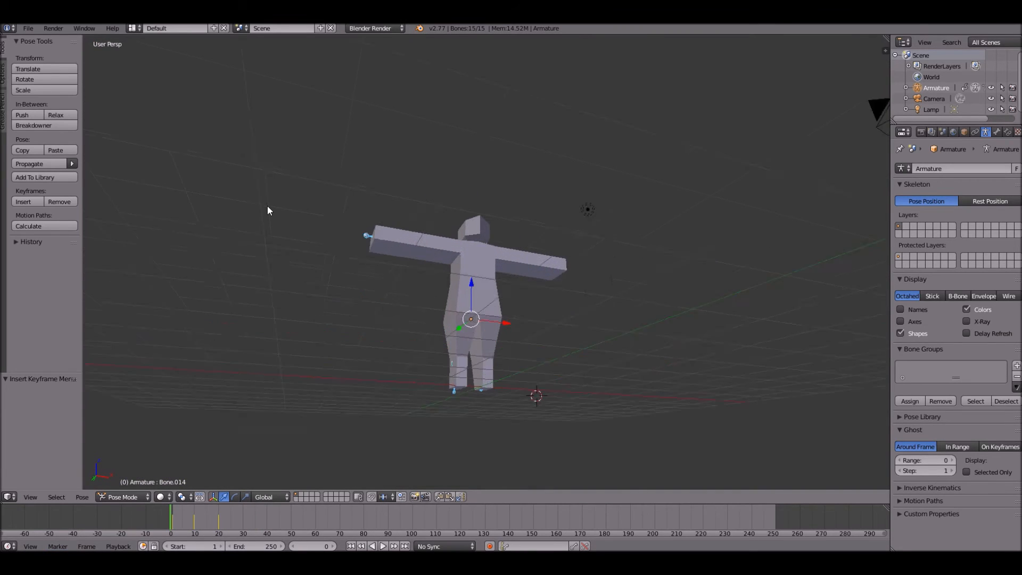
- Save the Blender file over the existing one and switch to Unity to view the figure in the scene
key(ctrl+s)
click(267, 204)
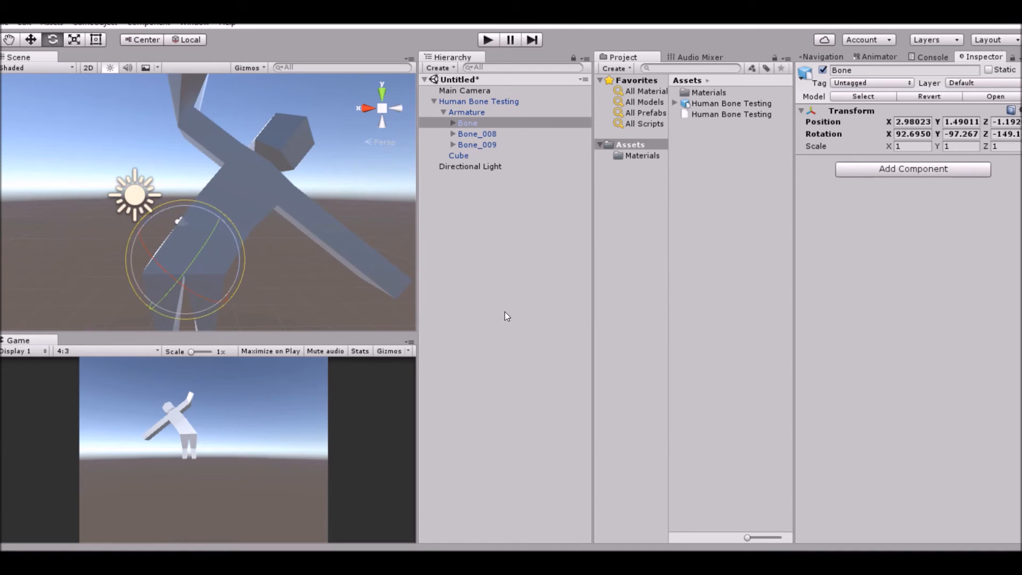
scroll(306, 198, up, 5)
scroll(304, 197, down, 5)
middle_drag(303, 211, 349, 194)
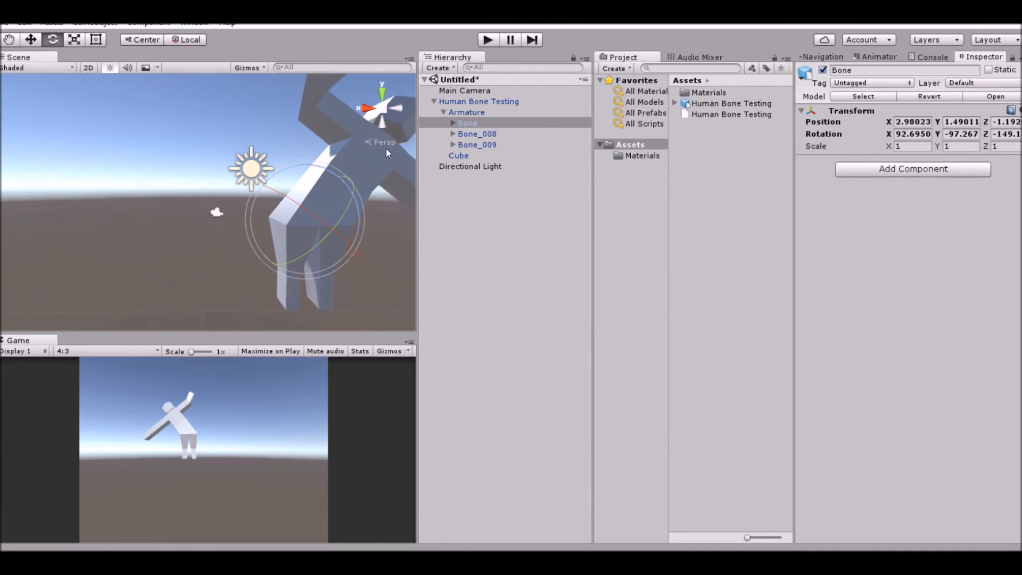
- Remove the ArmatureAction clip in the animation import settings of the Human Bone Testing model asset
click(474, 101)
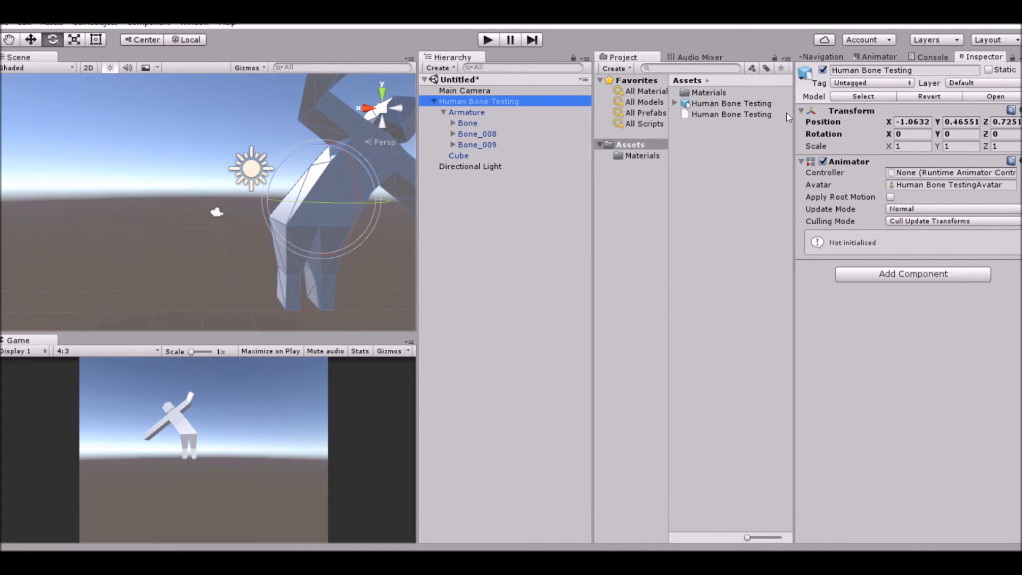
click(750, 103)
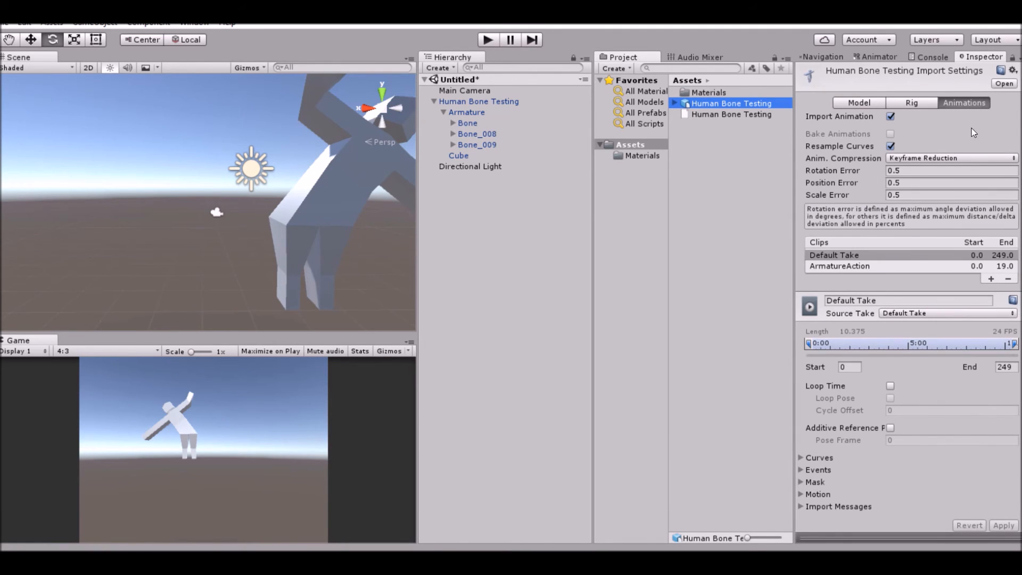
click(970, 111)
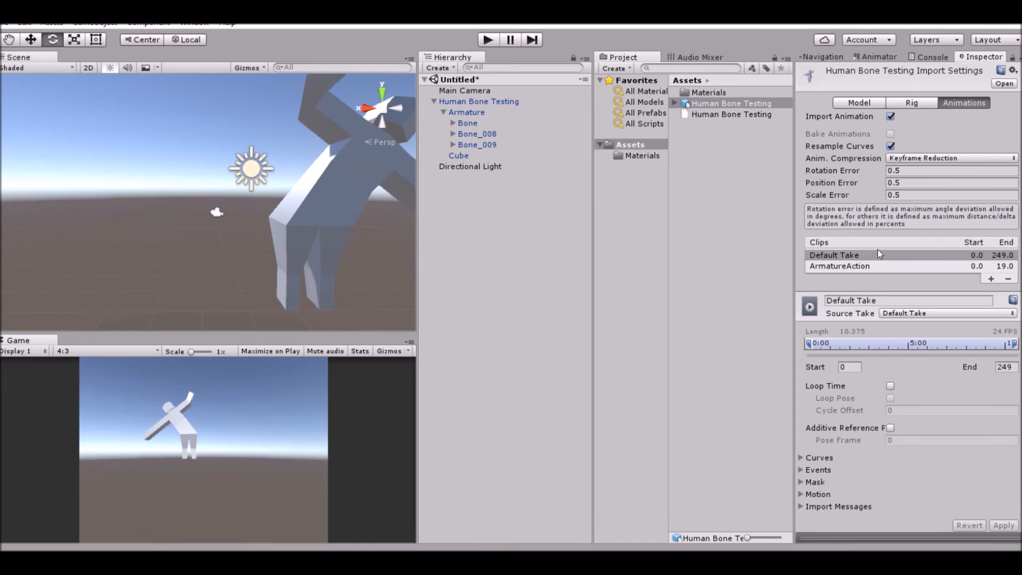
click(895, 266)
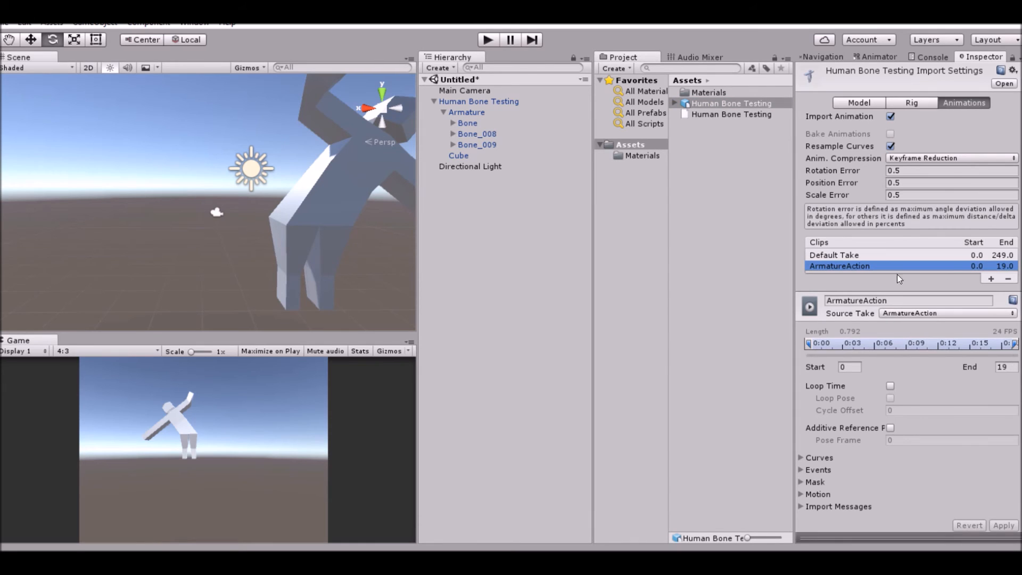
click(1006, 279)
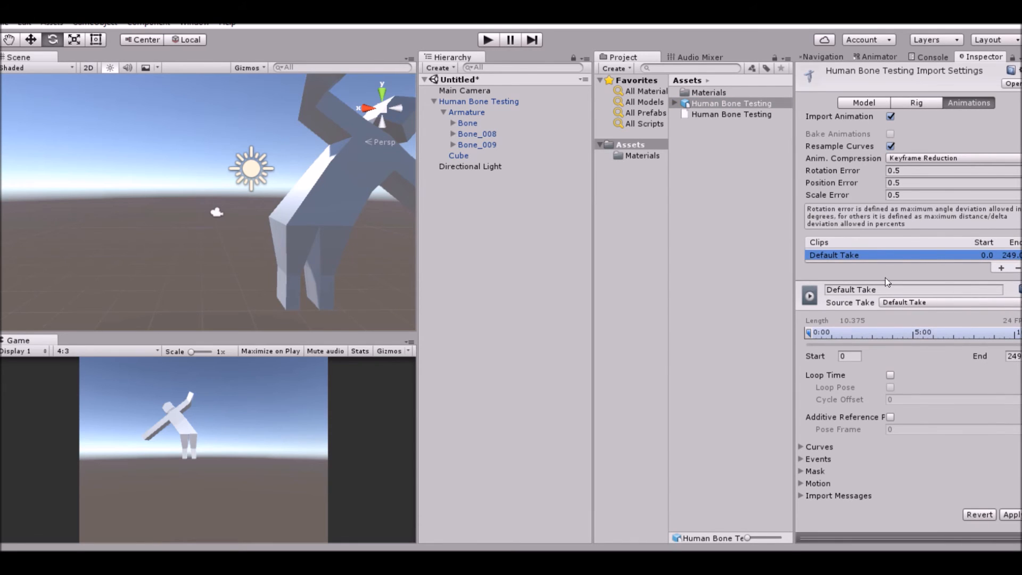
- Rename the Default Take clip as "weird Stupid thing"
click(896, 290)
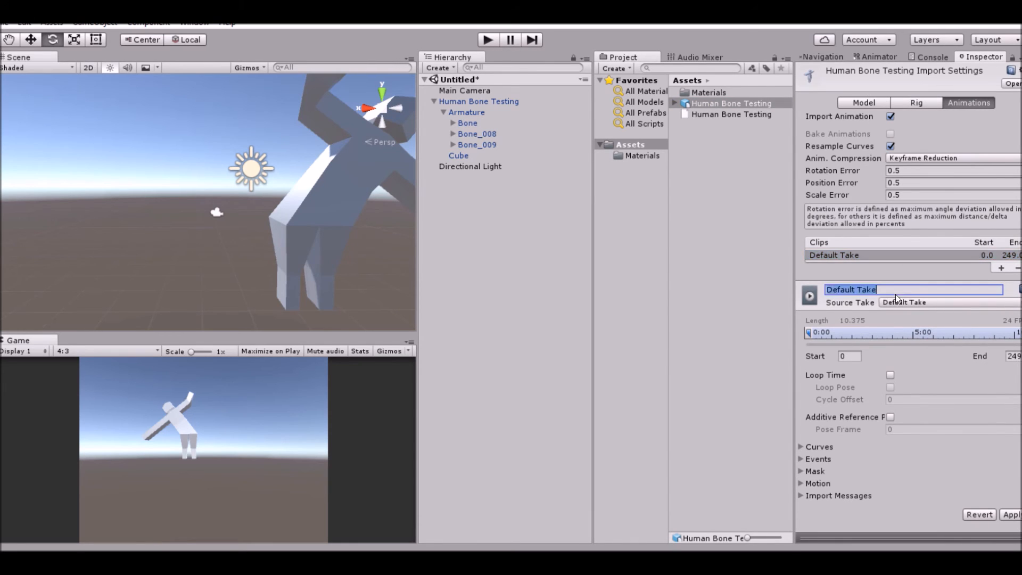
key(Caps_Lock)
key(Caps_Lock)
key(Caps_Lock)
click(858, 255)
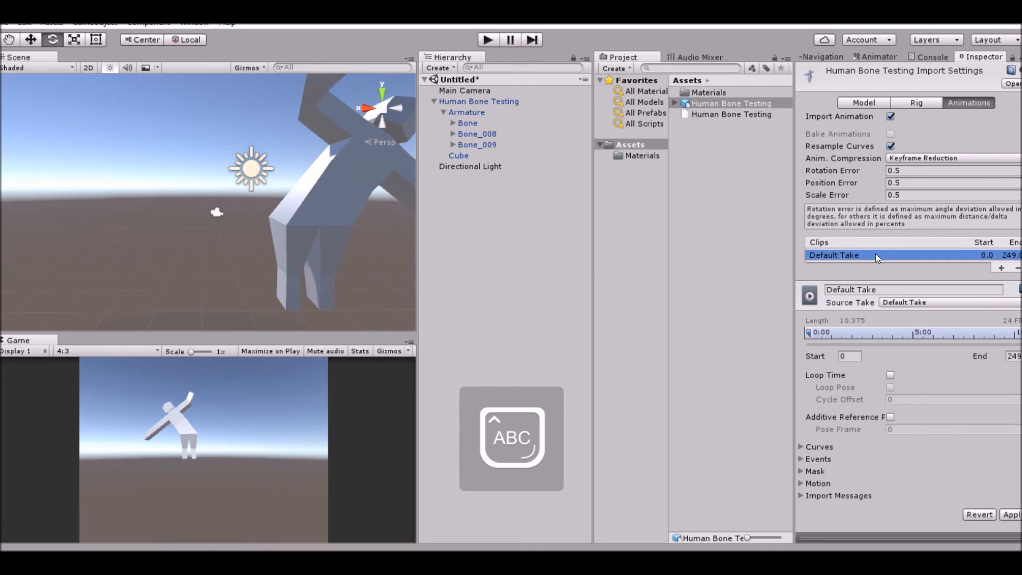
click(889, 292)
key(Caps_Lock)
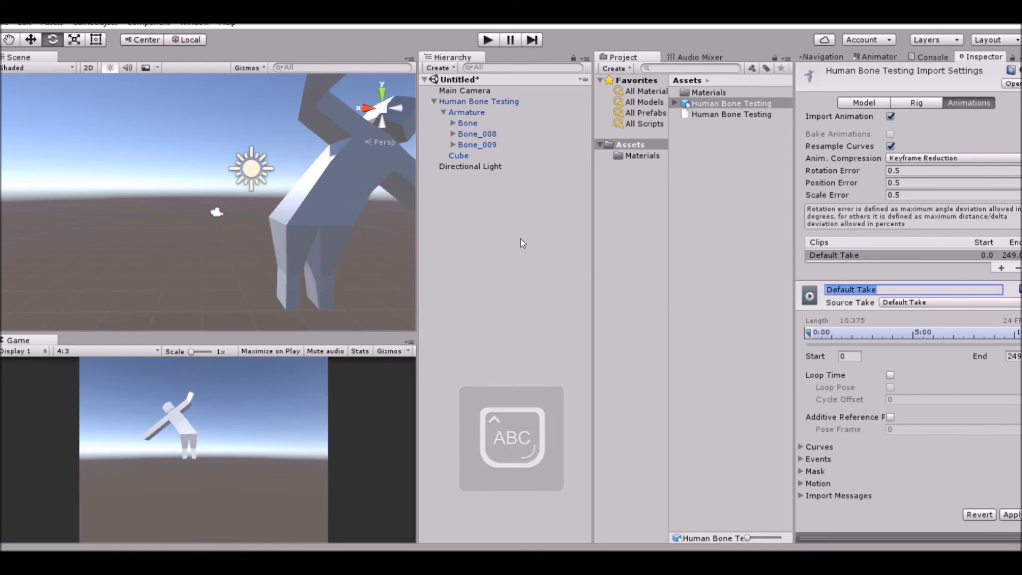
key(Caps_Lock)
text(wEIRD)
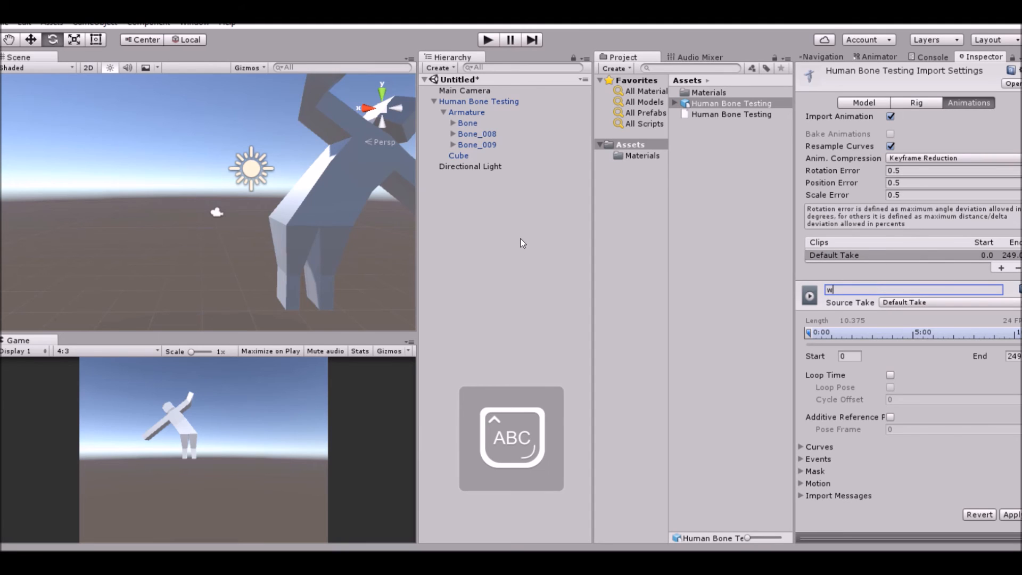
key(BackSpace)
key(BackSpace)
key(BackSpace)
key(BackSpace)
key(Caps_Lock)
text(eird Stupid think)
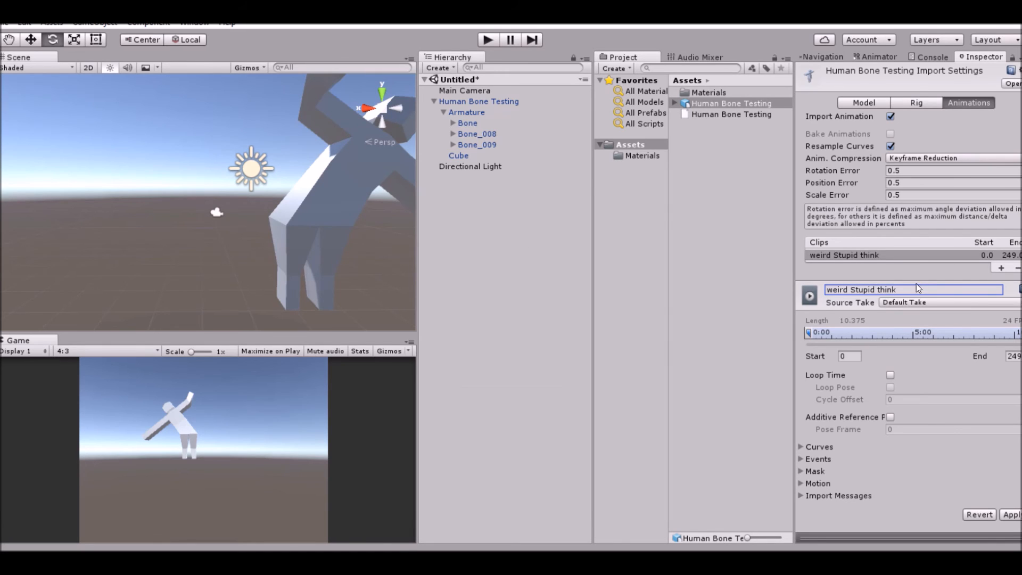
key(BackSpace)
text(g)
- Set the clip's end frame to 30, enable Loop Time, and apply the import settings
click(1012, 356)
text(30)
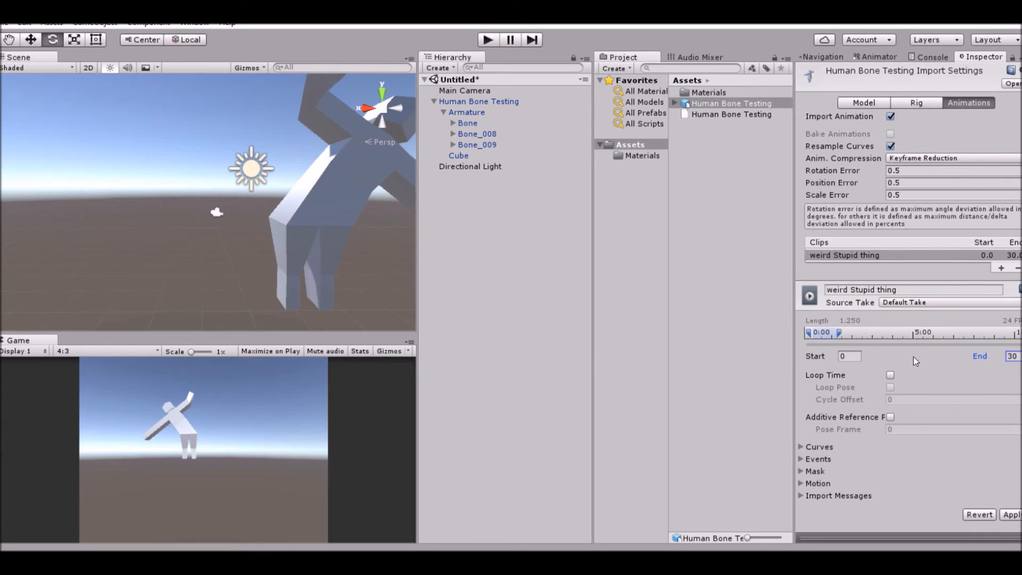
click(891, 375)
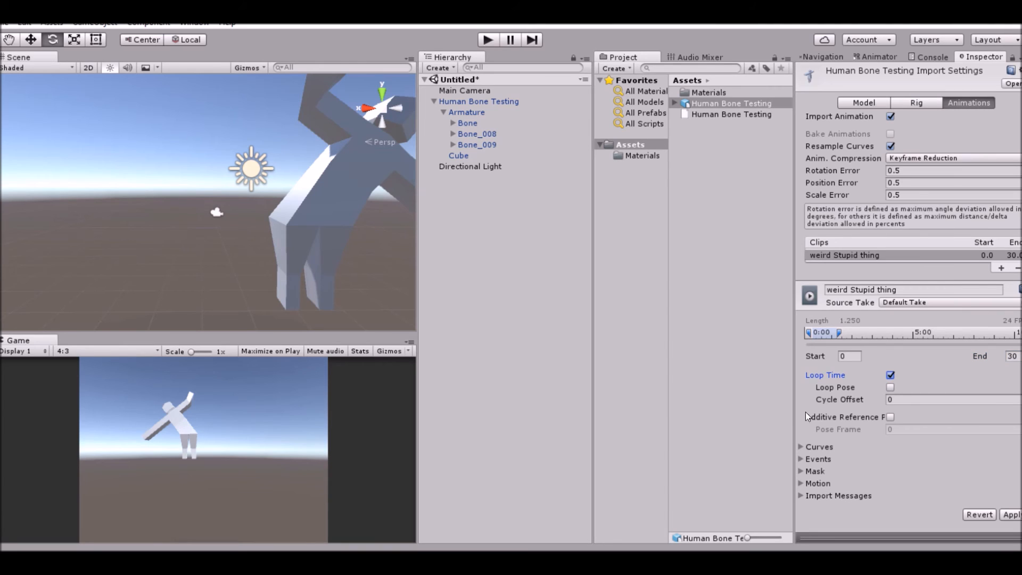
click(1012, 516)
- Select the Human Bone Testing object in the scene and expand the imported model asset to show its contents
click(496, 102)
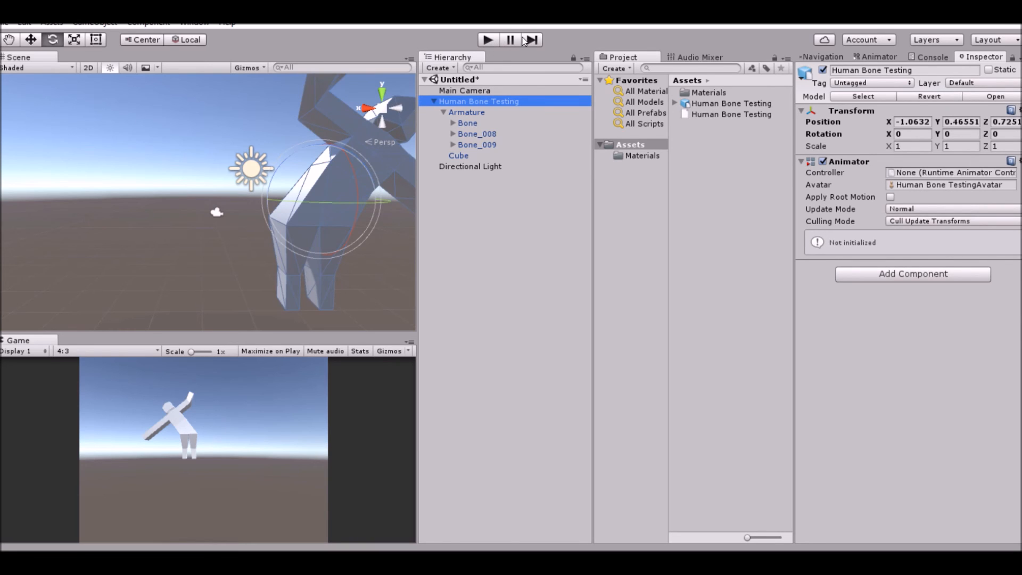
click(674, 104)
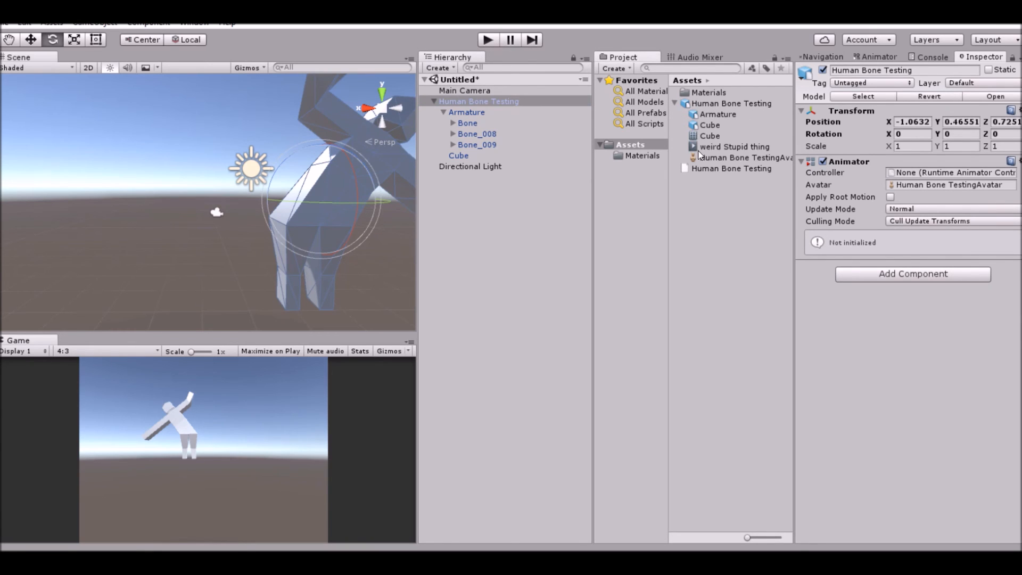
click(706, 155)
click(678, 97)
click(674, 104)
click(674, 104)
- Assign the "weird Stupid thing" animation clip to the Human Bone Testing object in the scene hierarchy
click(694, 103)
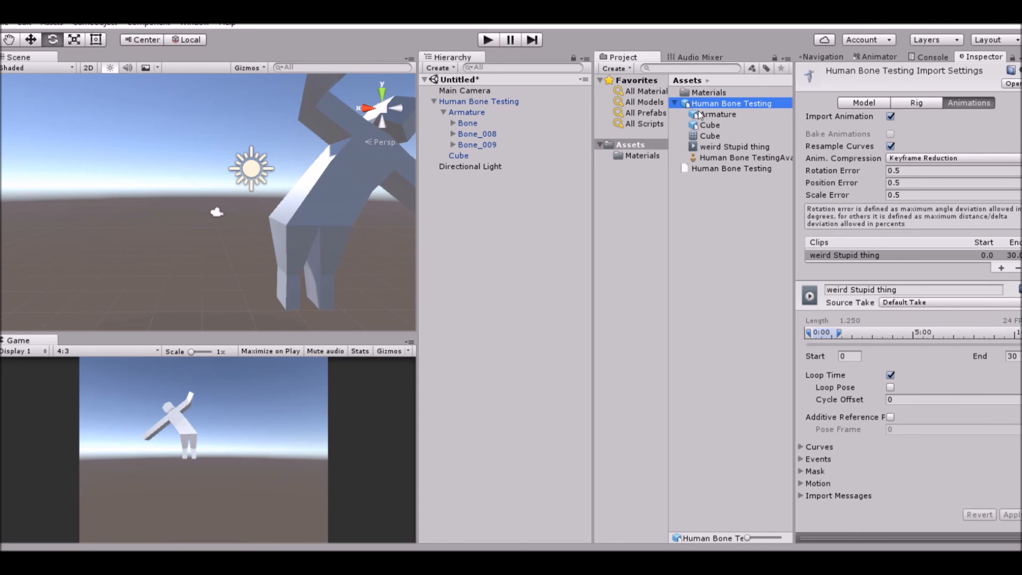
click(704, 148)
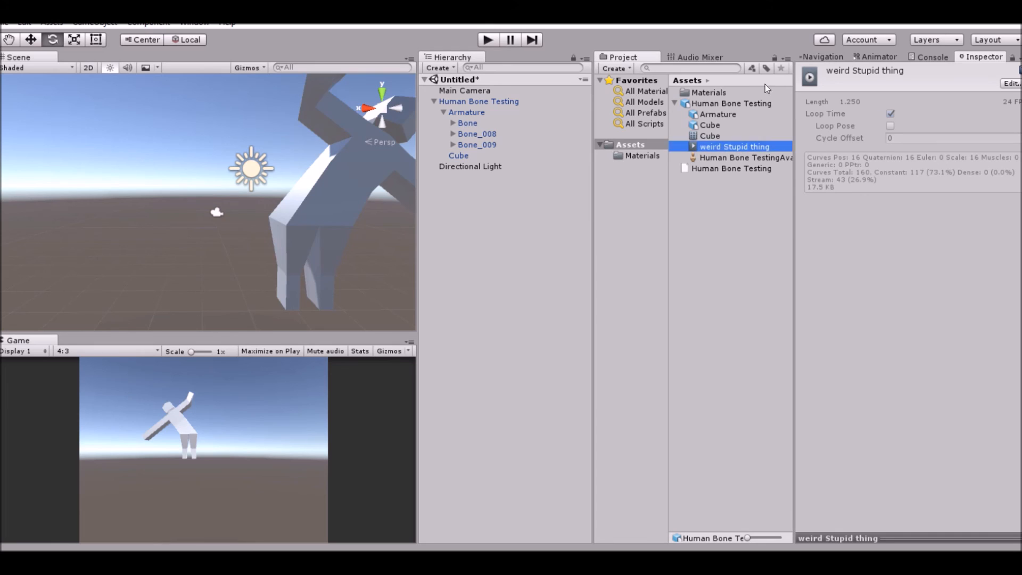
click(983, 142)
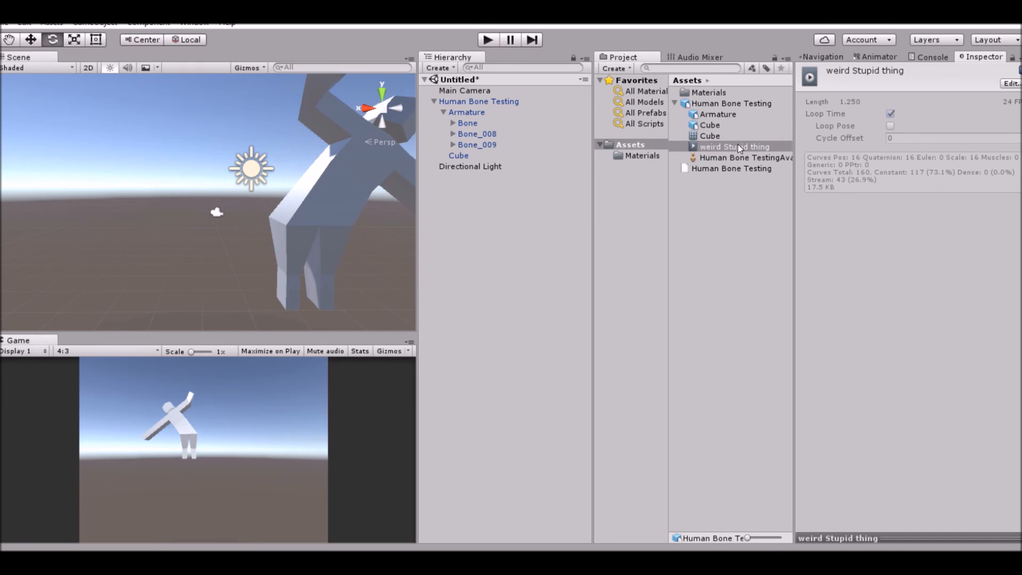
drag(738, 146, 844, 152)
drag(506, 243, 472, 101)
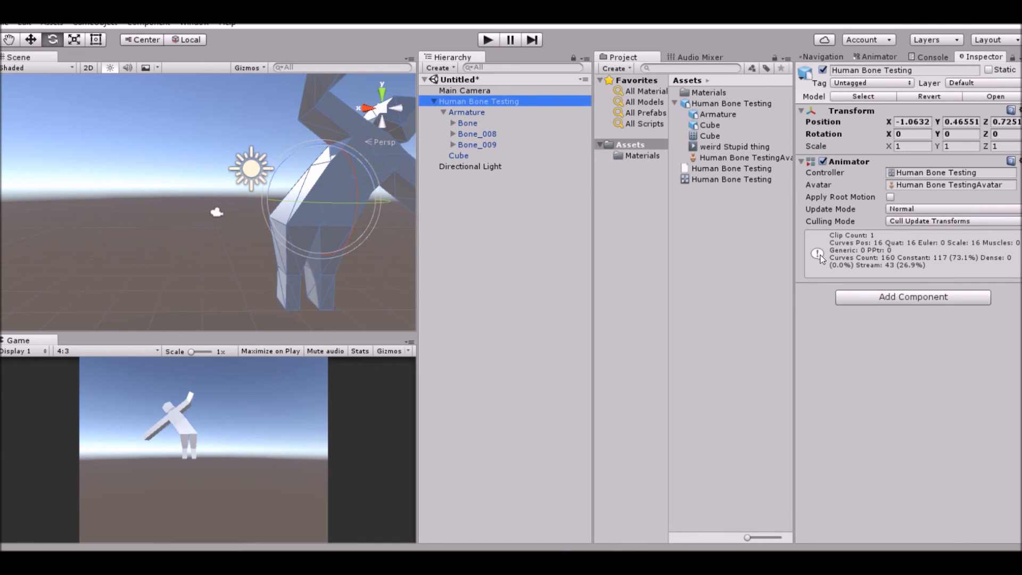
- Open the Human Bone Testing animator controller and examine its state graph
click(756, 181)
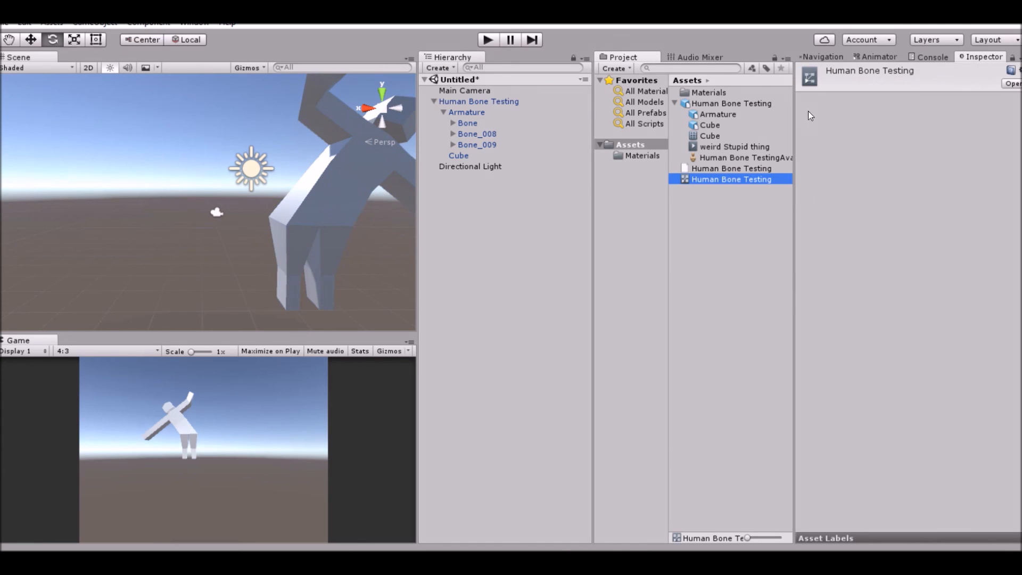
double_click(748, 180)
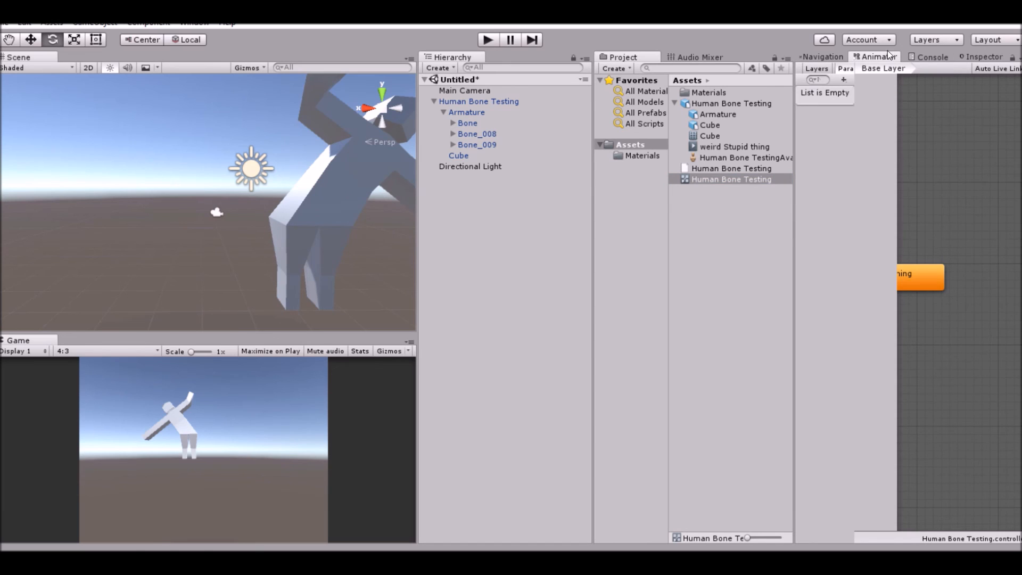
middle_drag(1018, 313, 924, 318)
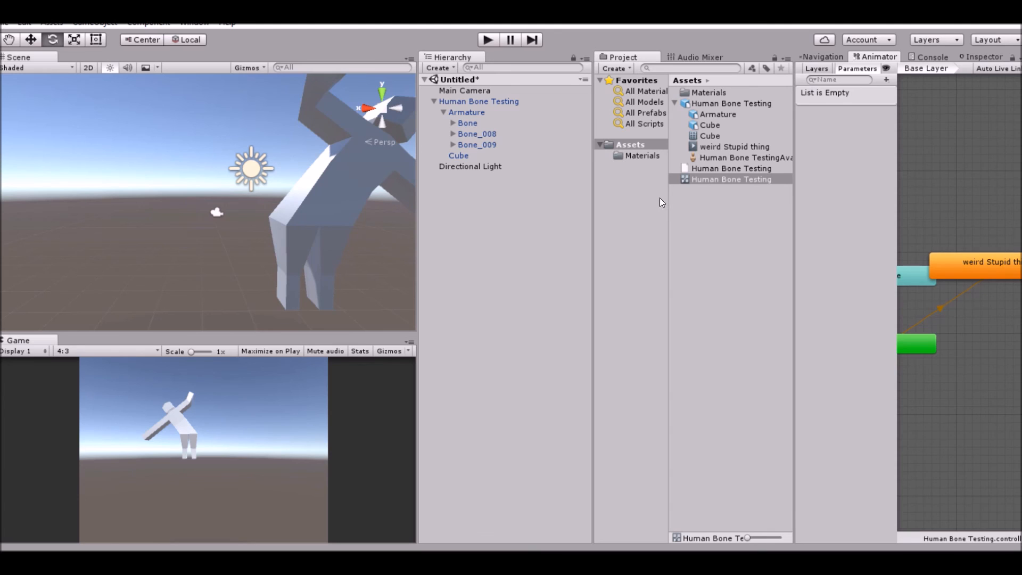
- Check the controller assigned to the Human Bone Testing object's Animator component and locate it among the assets
click(478, 101)
click(983, 56)
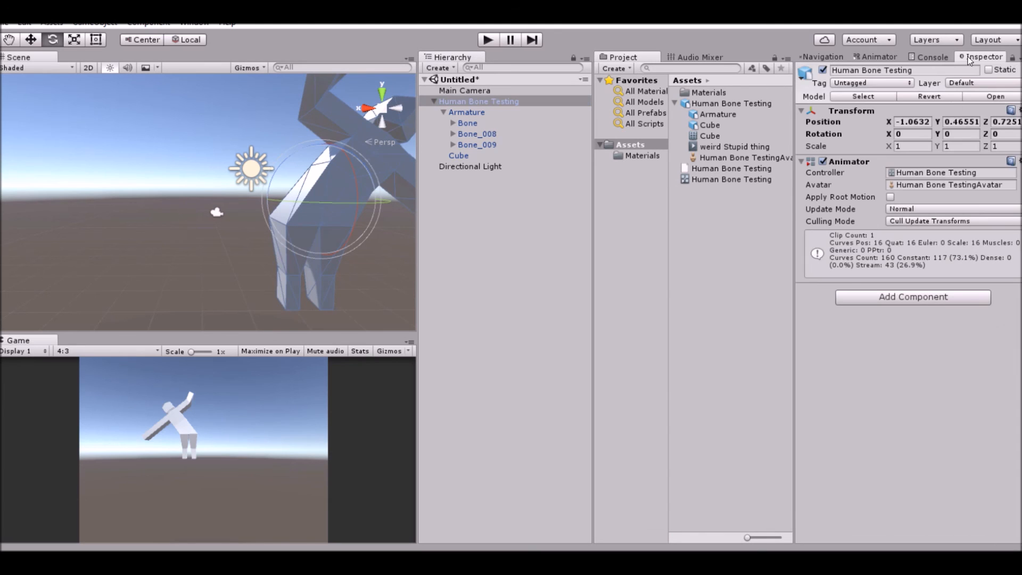
click(926, 173)
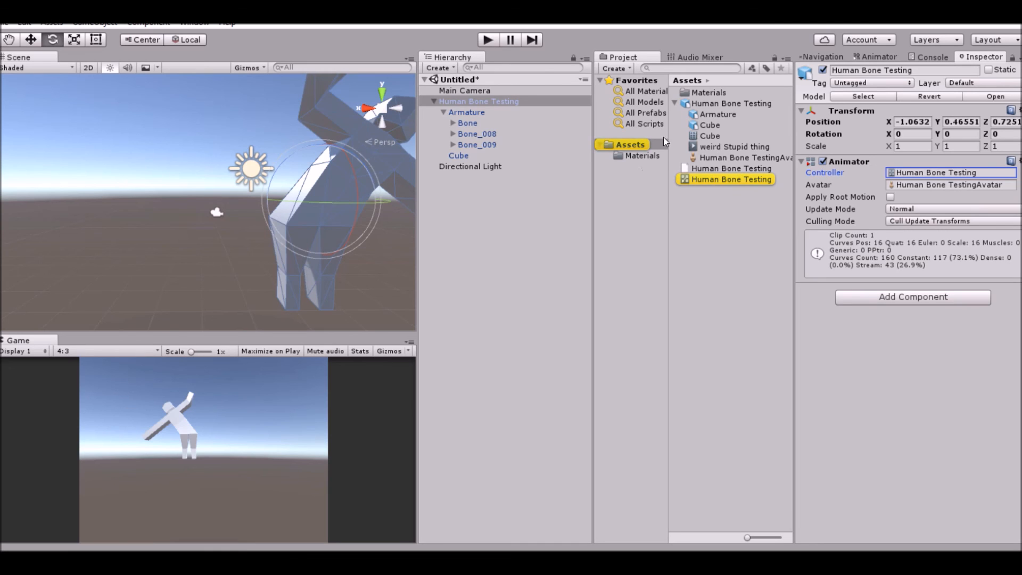
- Run the scene in play mode and view the animated figure from the other side
click(487, 40)
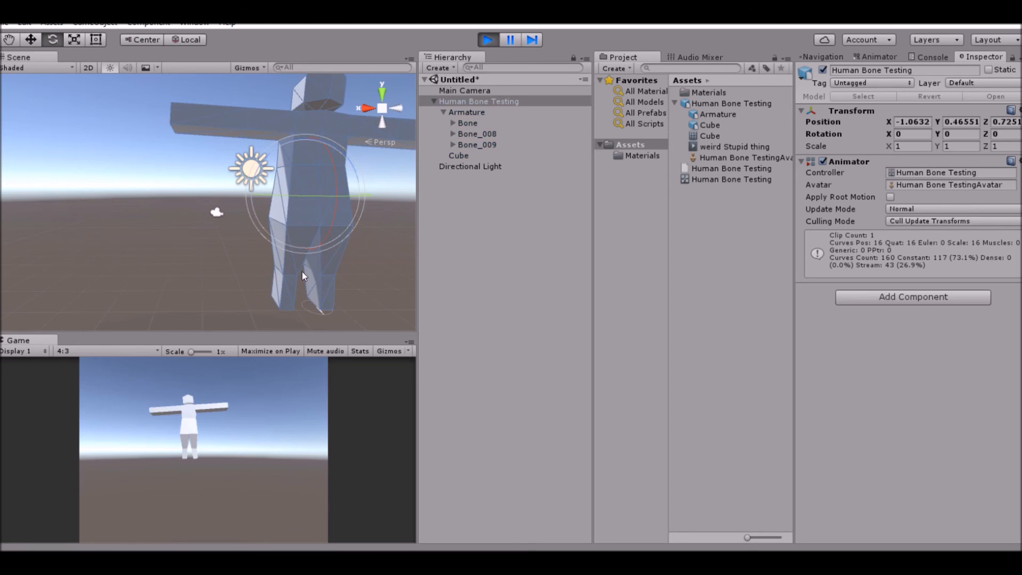
alt+drag(316, 199, 52, 177)
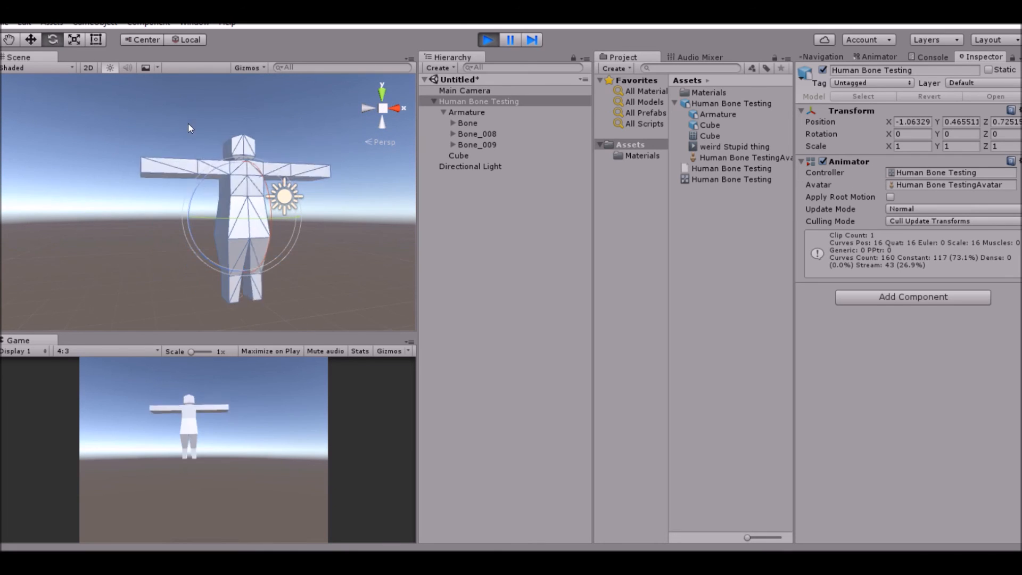